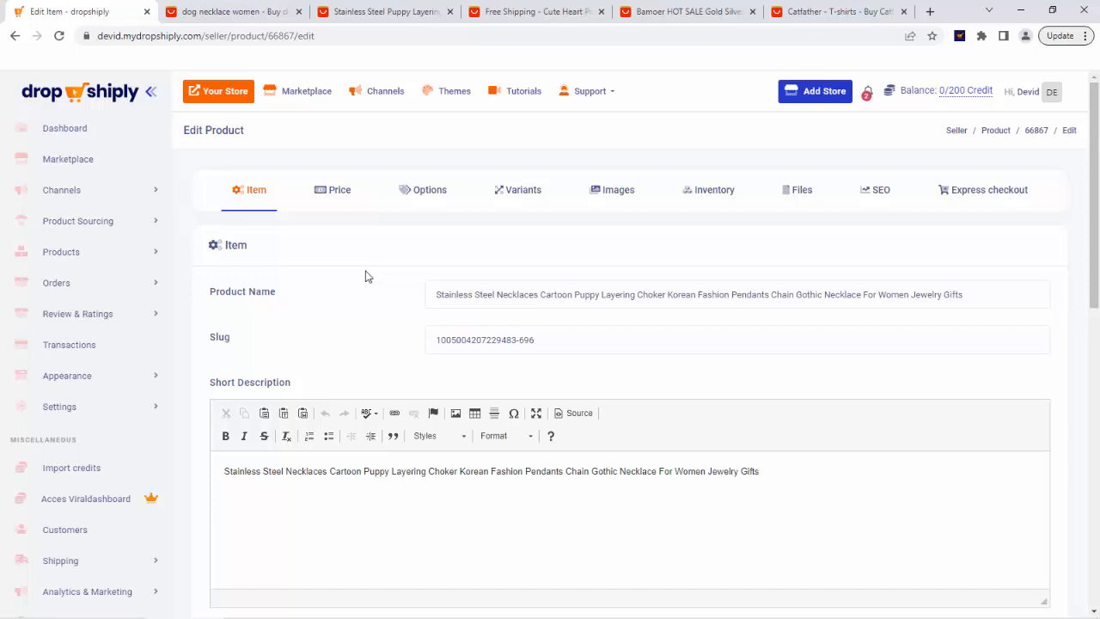
Scroll through the product's Item page to review its name, descriptions and settings.
scroll(365, 276, "down", 1)
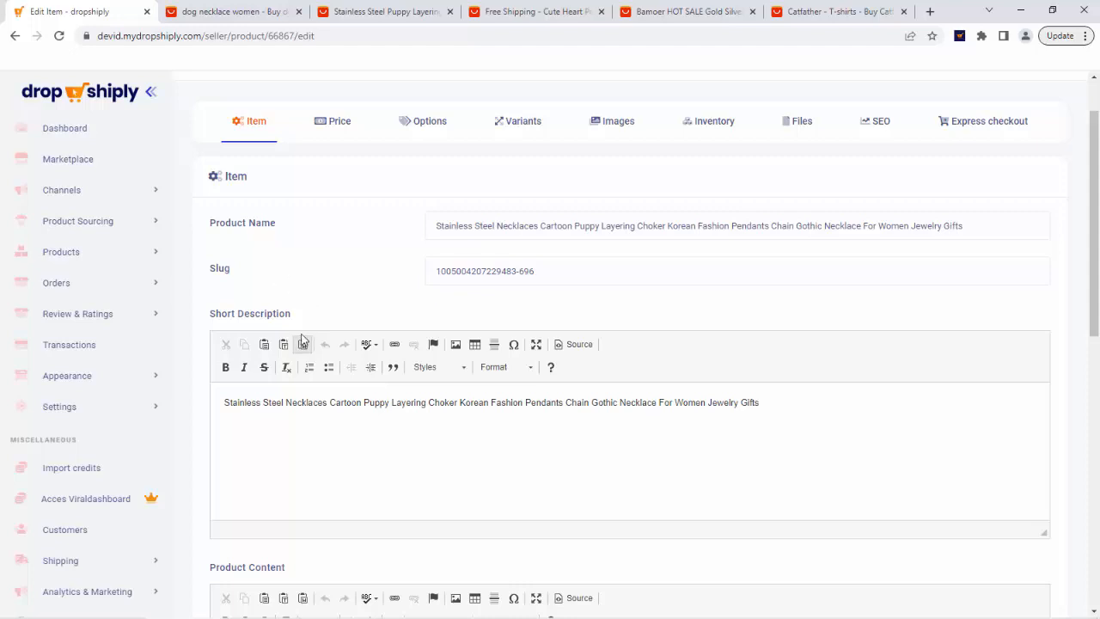
scroll(375, 383, "down", 2)
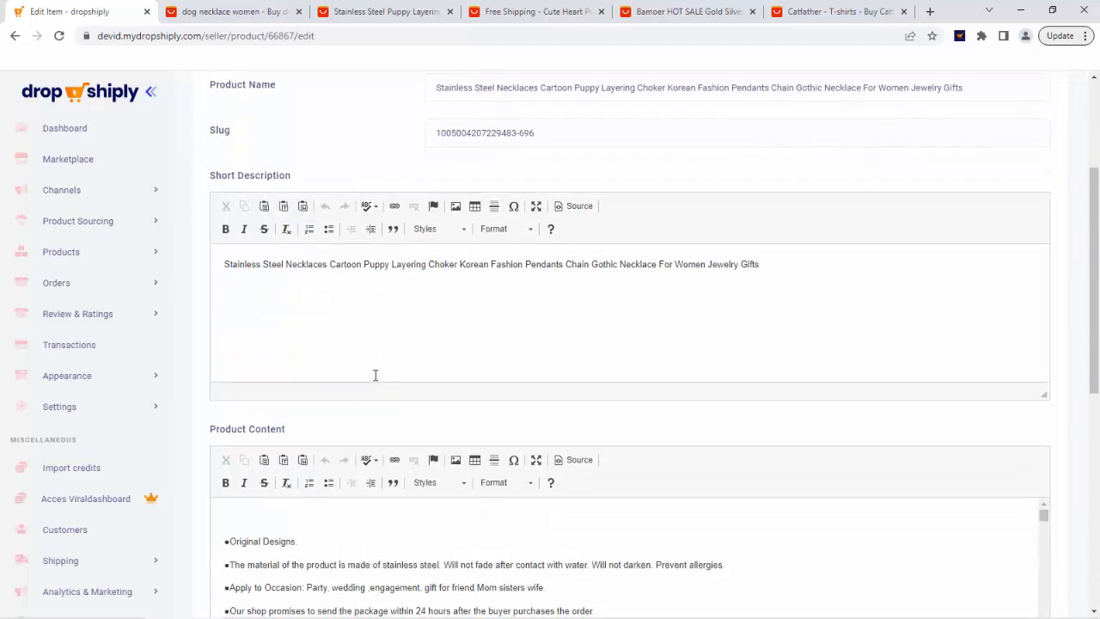
scroll(375, 381, "down", 3)
scroll(374, 381, "down", 2)
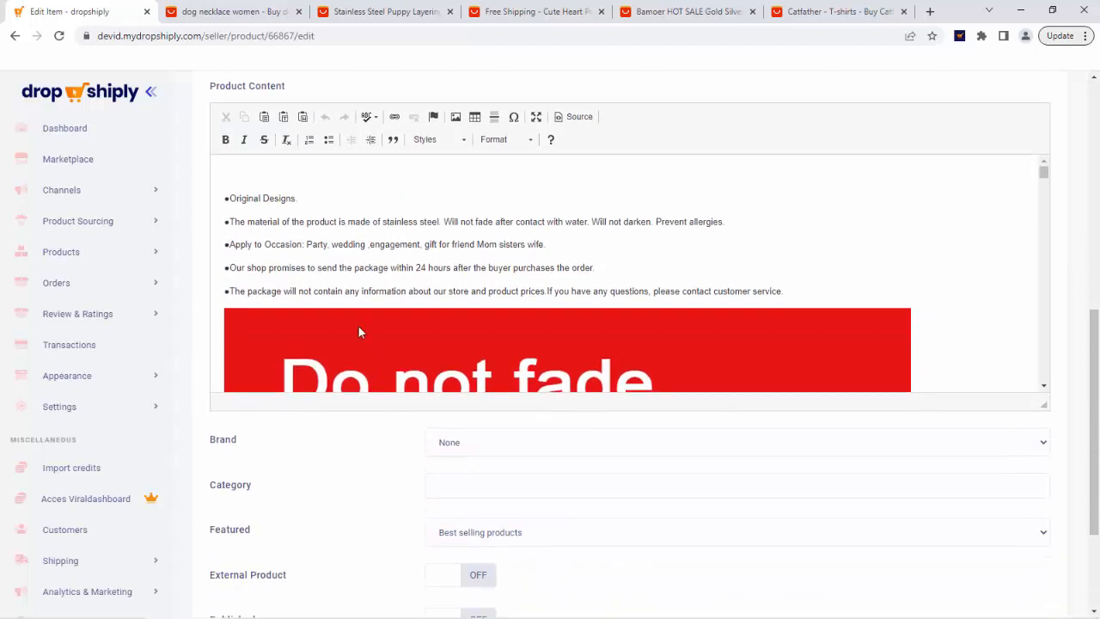
scroll(380, 332, "down", 5)
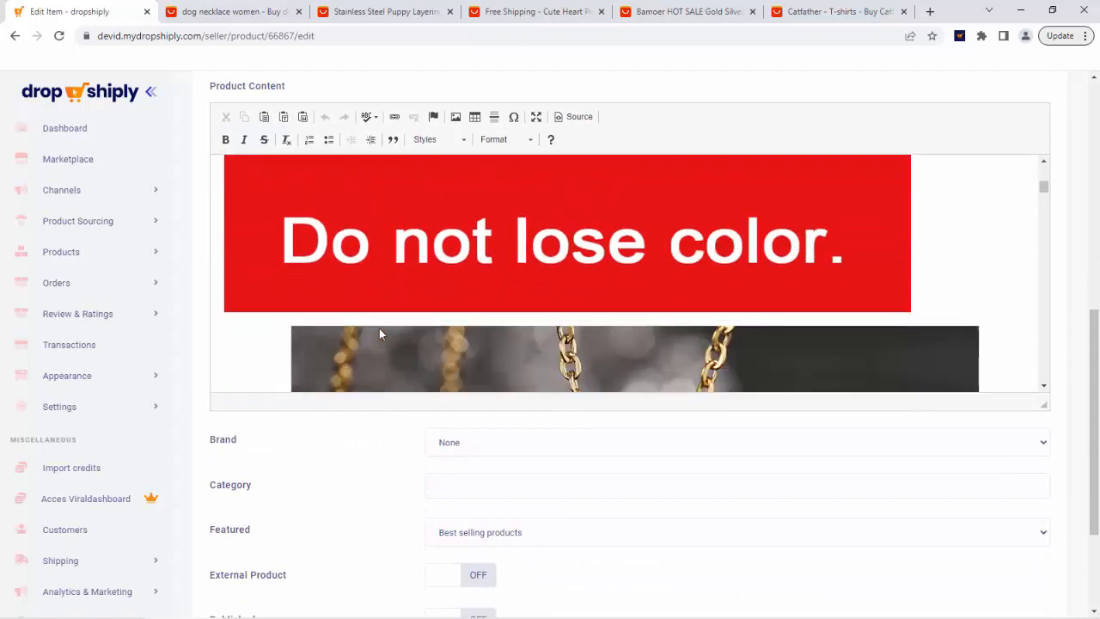
scroll(393, 421, "down", 15)
scroll(708, 459, "down", 2)
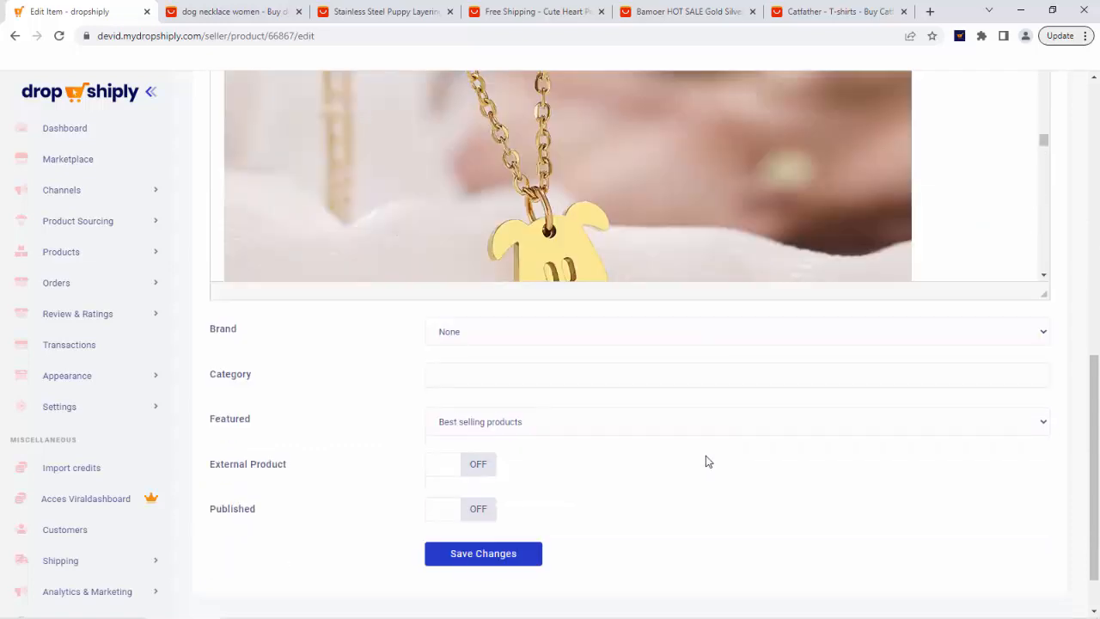
scroll(707, 447, "up", 3)
scroll(707, 438, "up", 10)
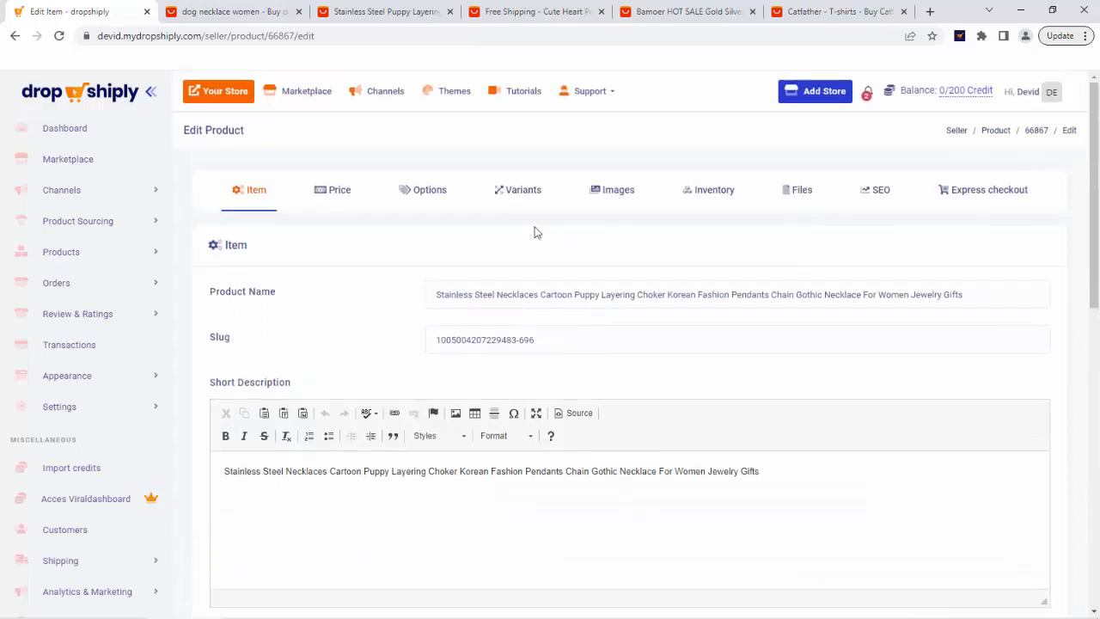
Browse the Price, Options and Variants tabs, opening and closing the new option dialog on the way.
left_click(340, 192)
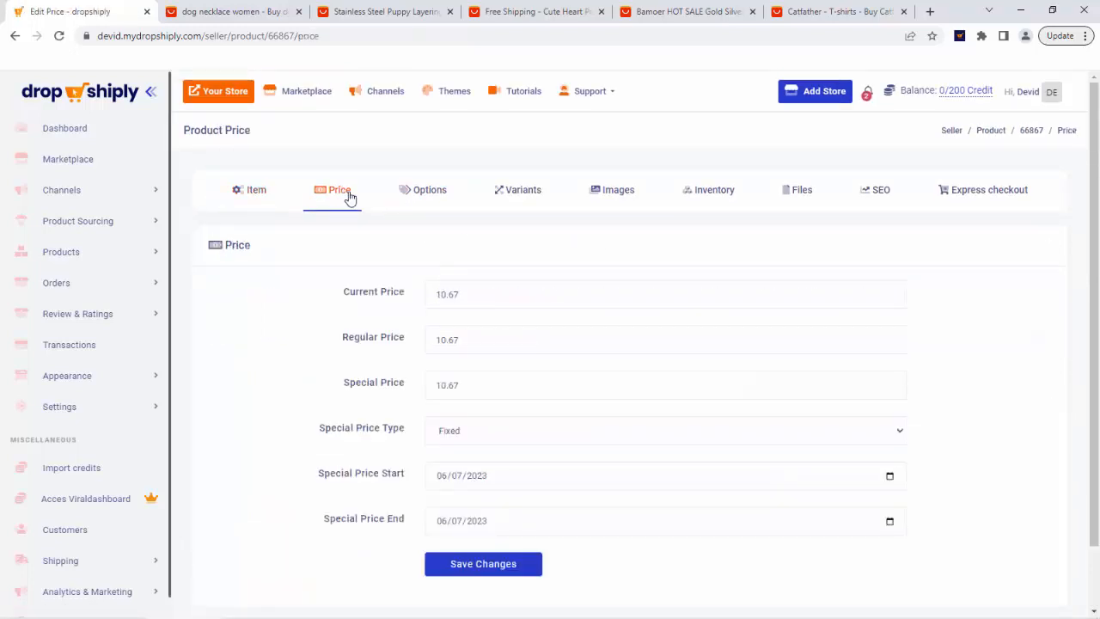
left_click(422, 195)
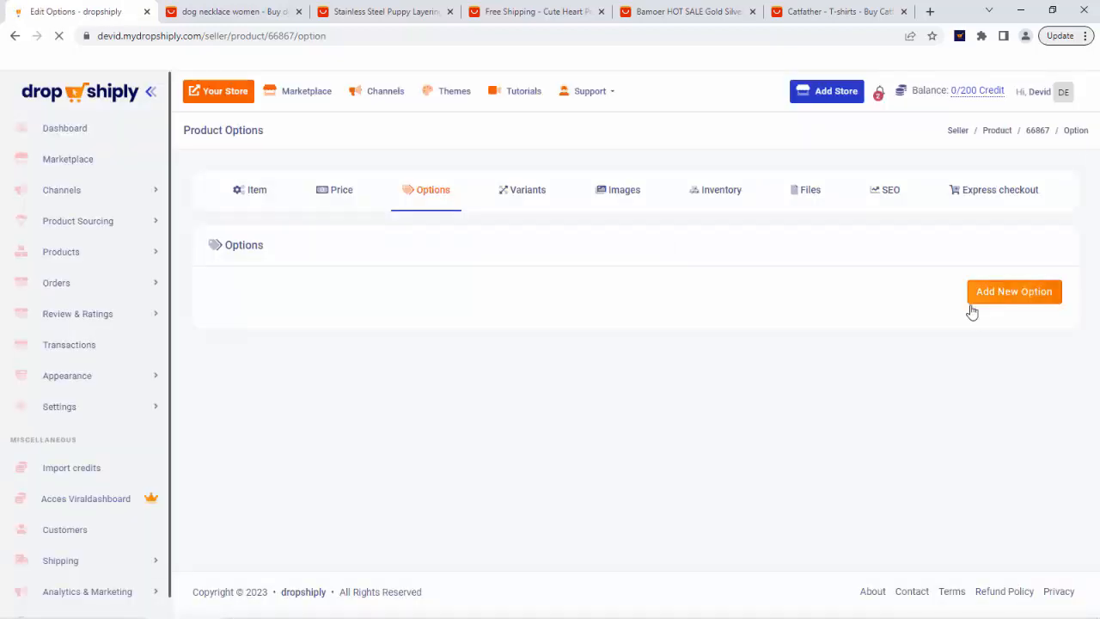
left_click(1014, 294)
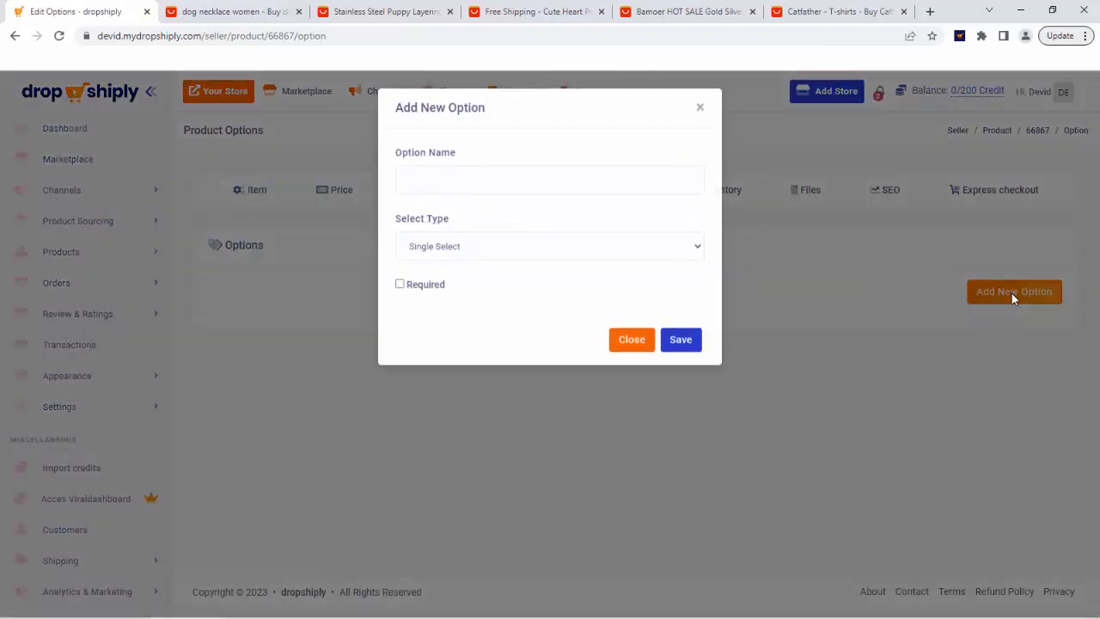
left_click(632, 342)
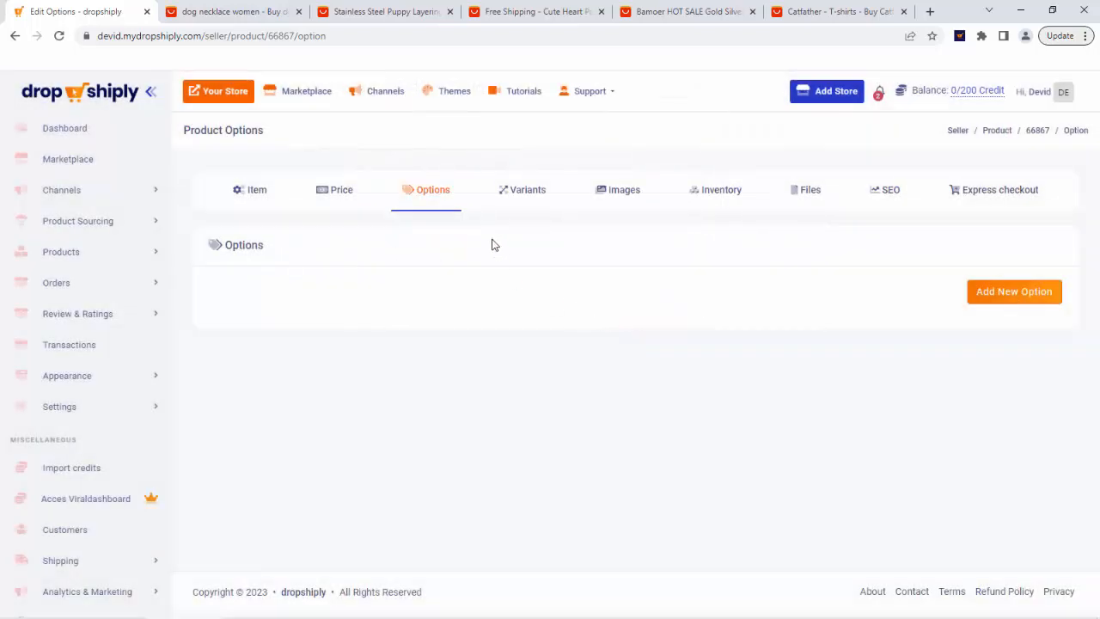
left_click(527, 191)
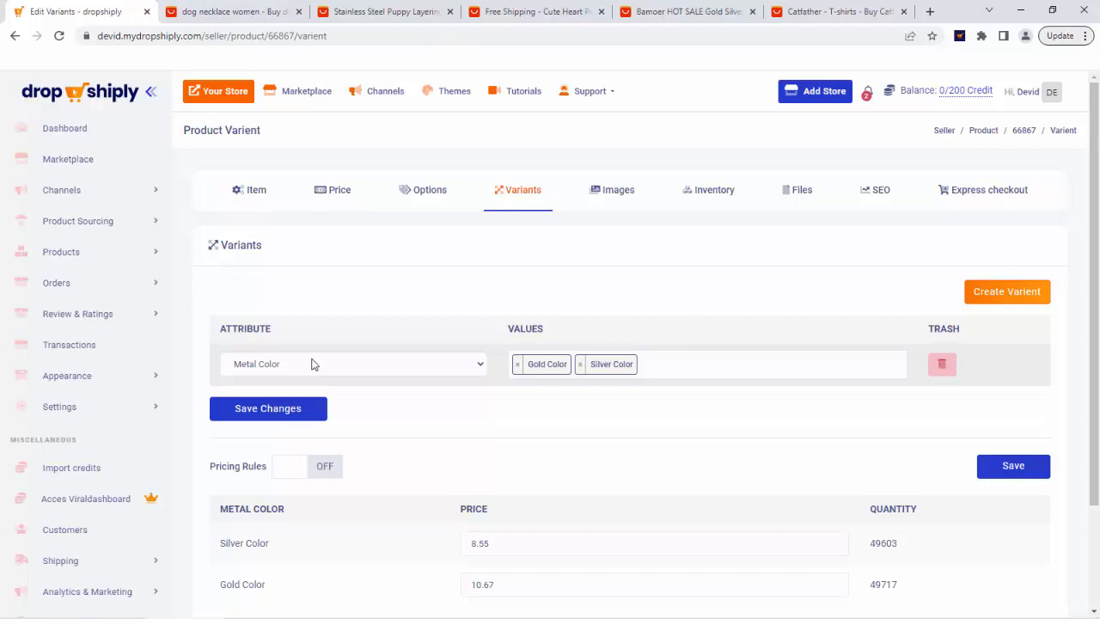
Add three empty variant rows and open the attribute list of the first new row.
left_click(1001, 292)
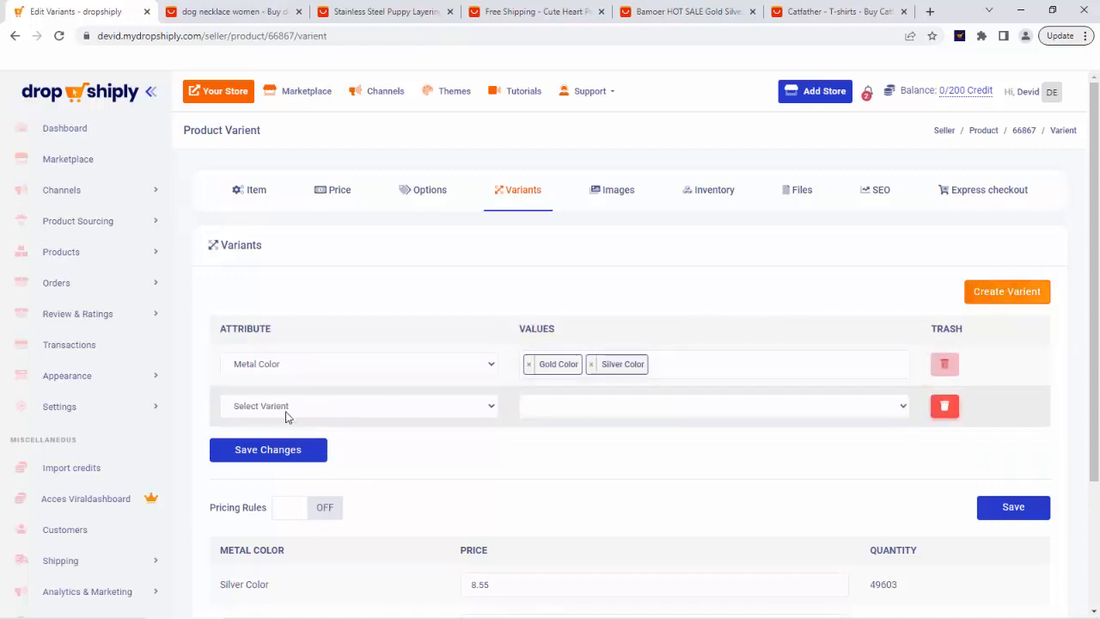
left_click(1004, 301)
left_click(1003, 301)
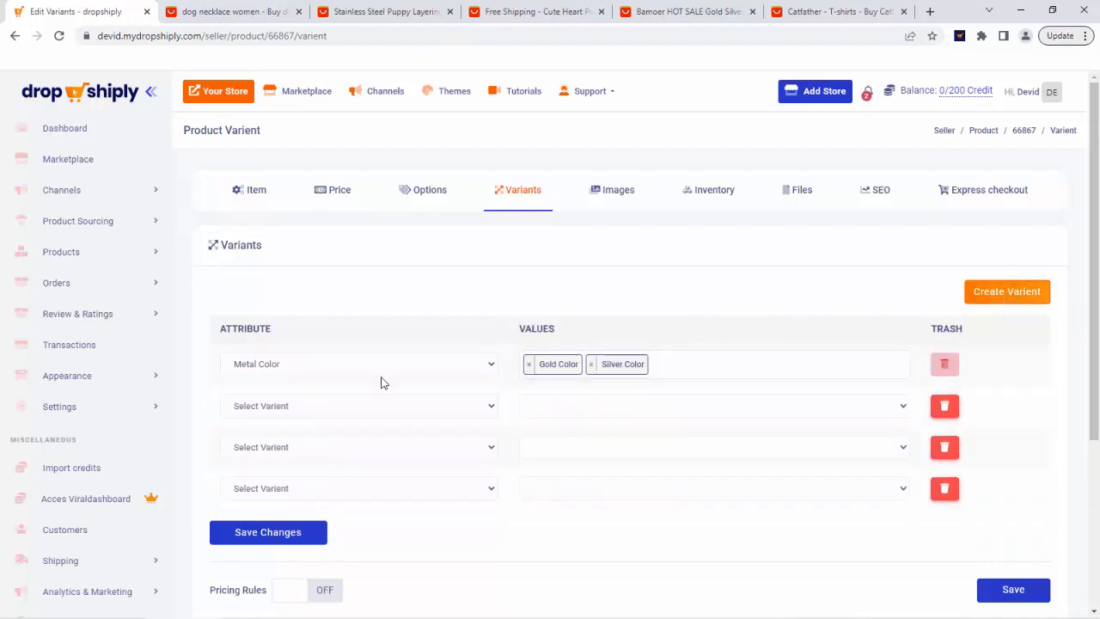
left_click(344, 406)
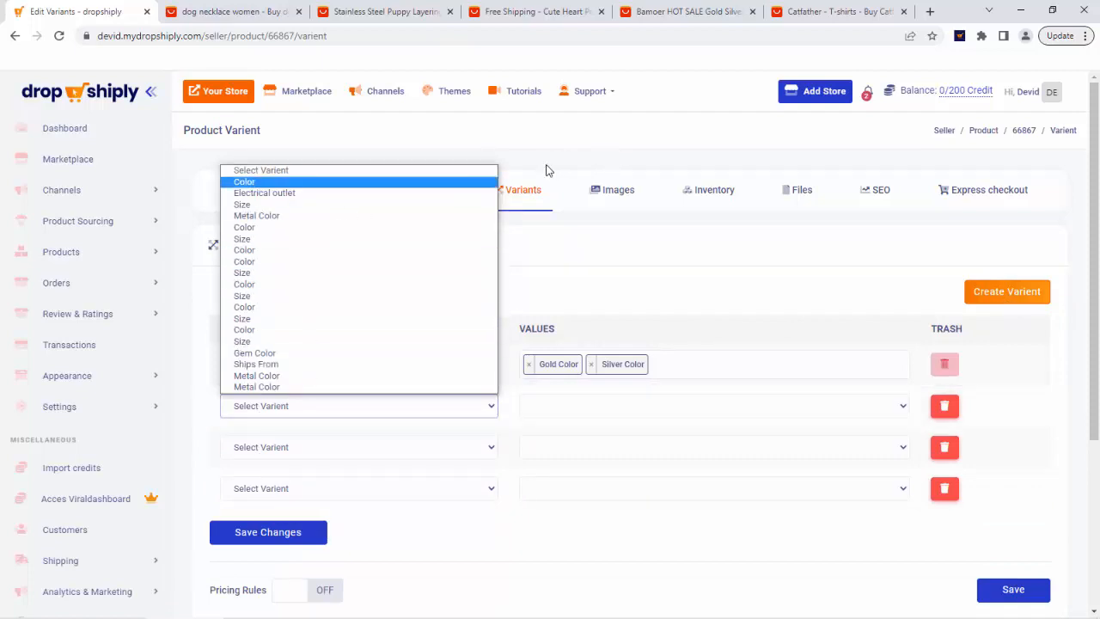
left_click(663, 146)
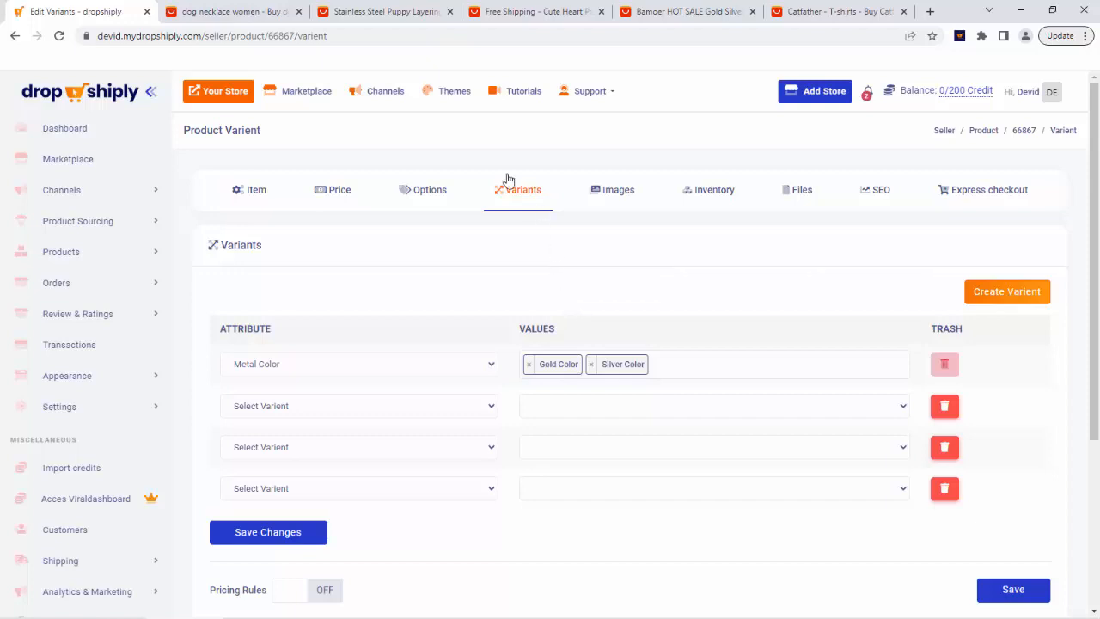
View the product's pictures on the Images tab.
left_click(613, 198)
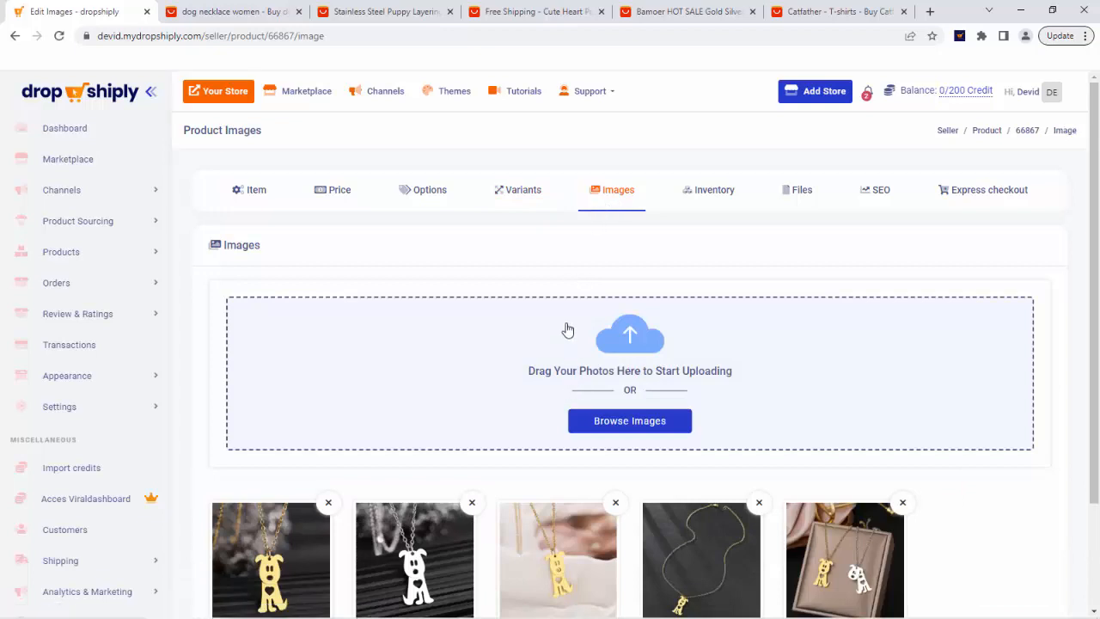
scroll(567, 329, "down", 2)
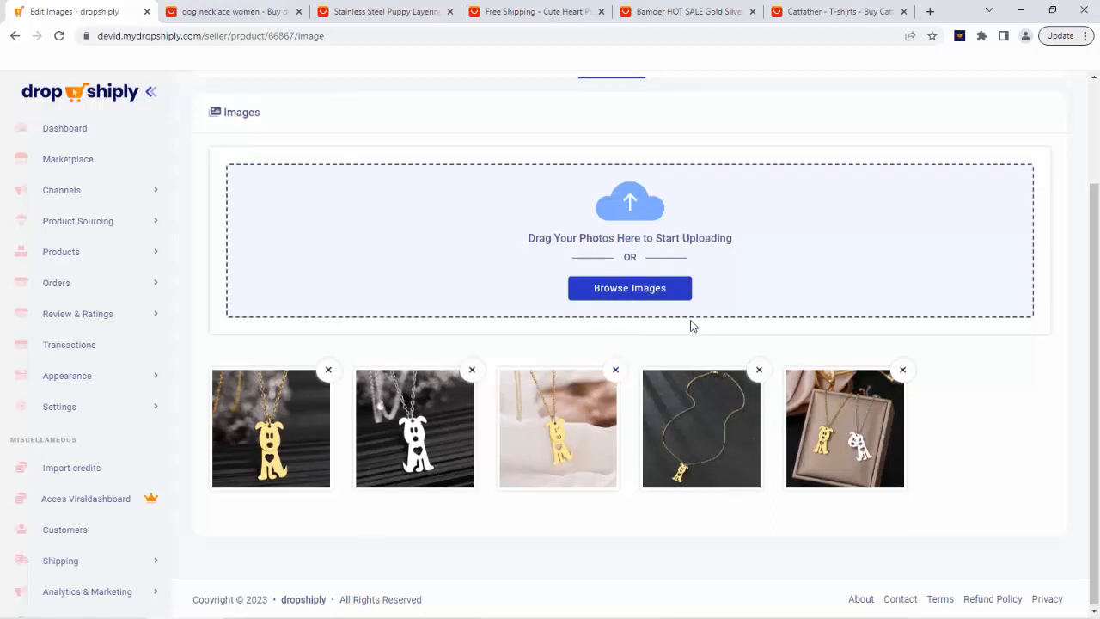
scroll(679, 335, "up", 2)
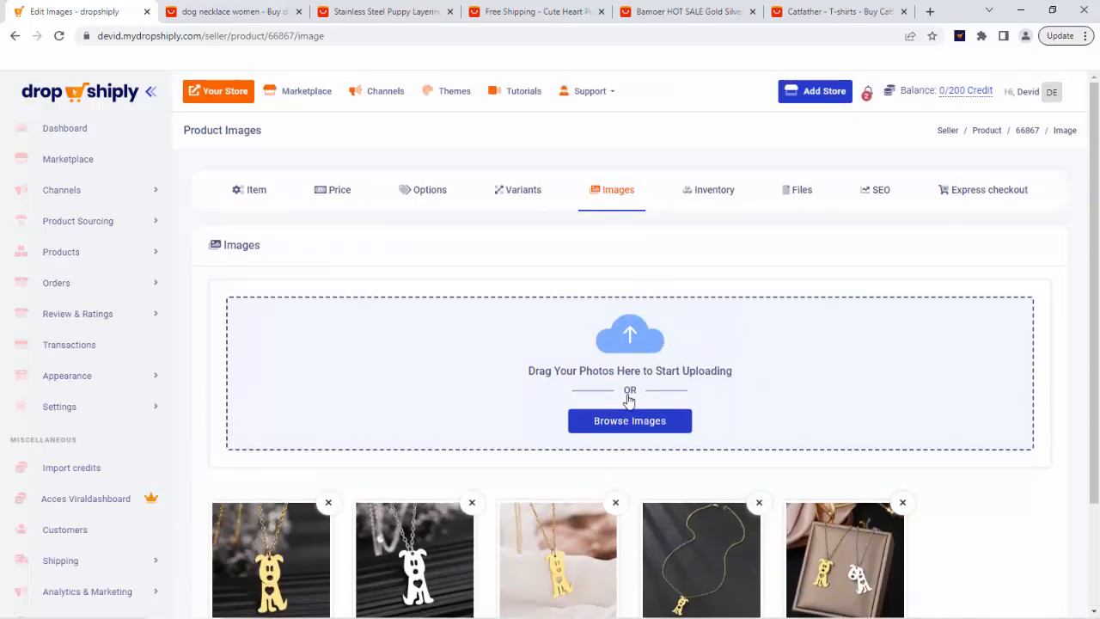
Review the Manage Stock and Stock Status options on the Inventory tab.
left_click(725, 189)
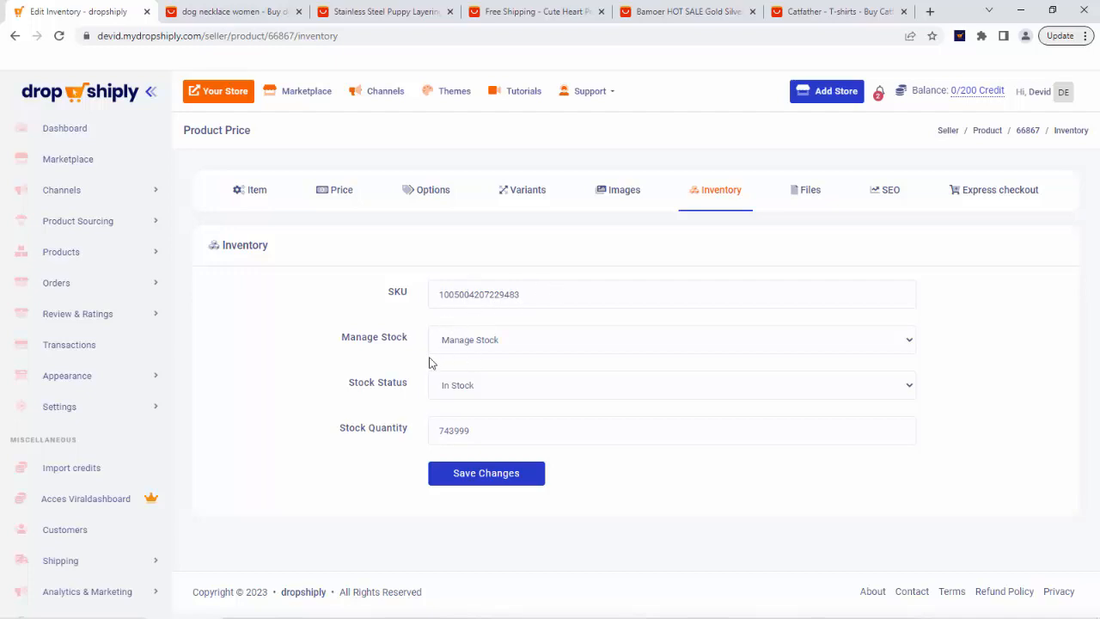
left_click(488, 344)
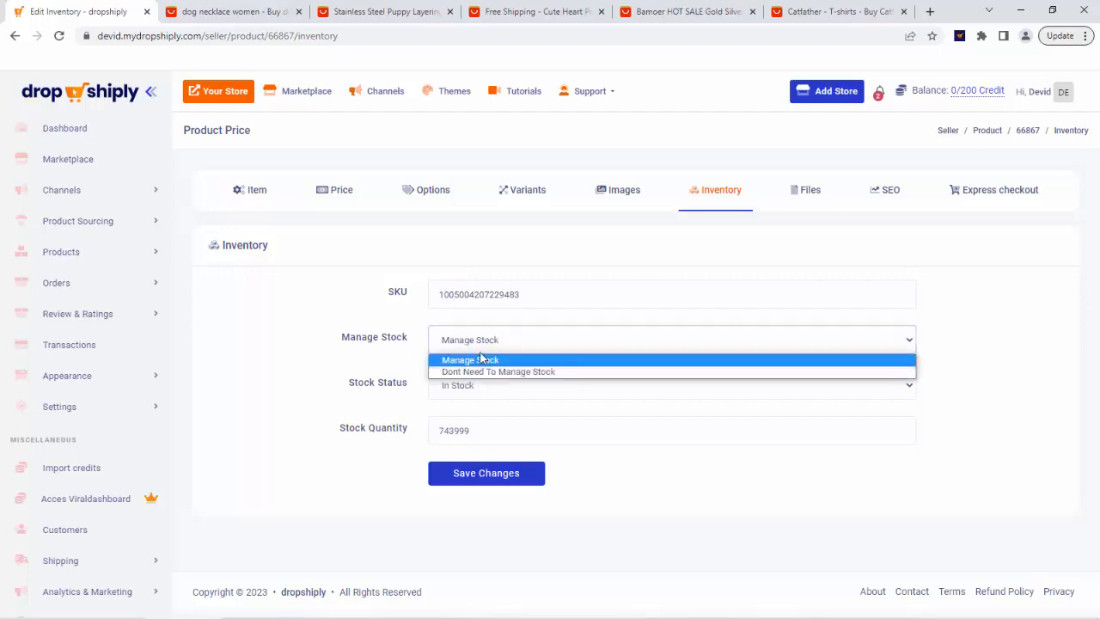
left_click(405, 365)
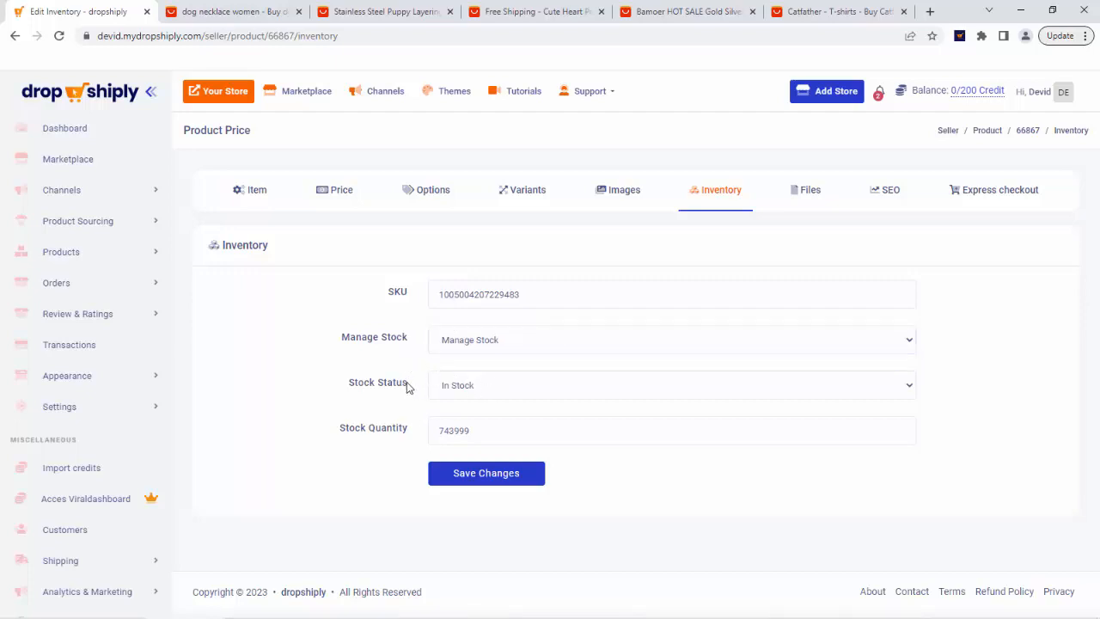
left_click(504, 385)
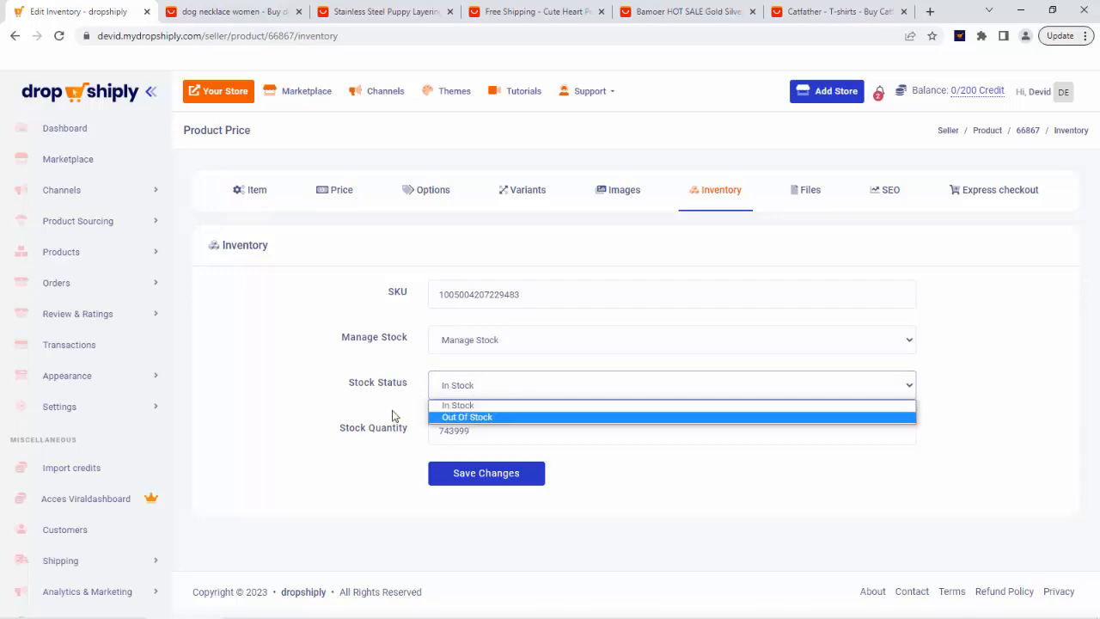
left_click(396, 416)
left_click(475, 430)
left_click(380, 406)
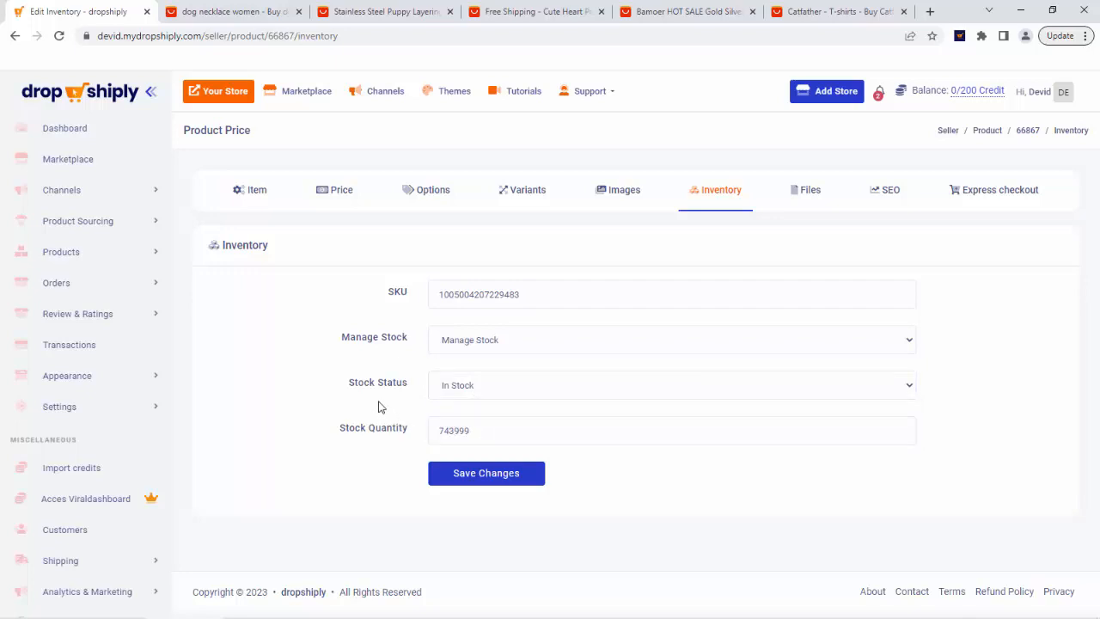
Browse the Files, SEO and Express checkout tabs, then return to the Item tab.
left_click(810, 196)
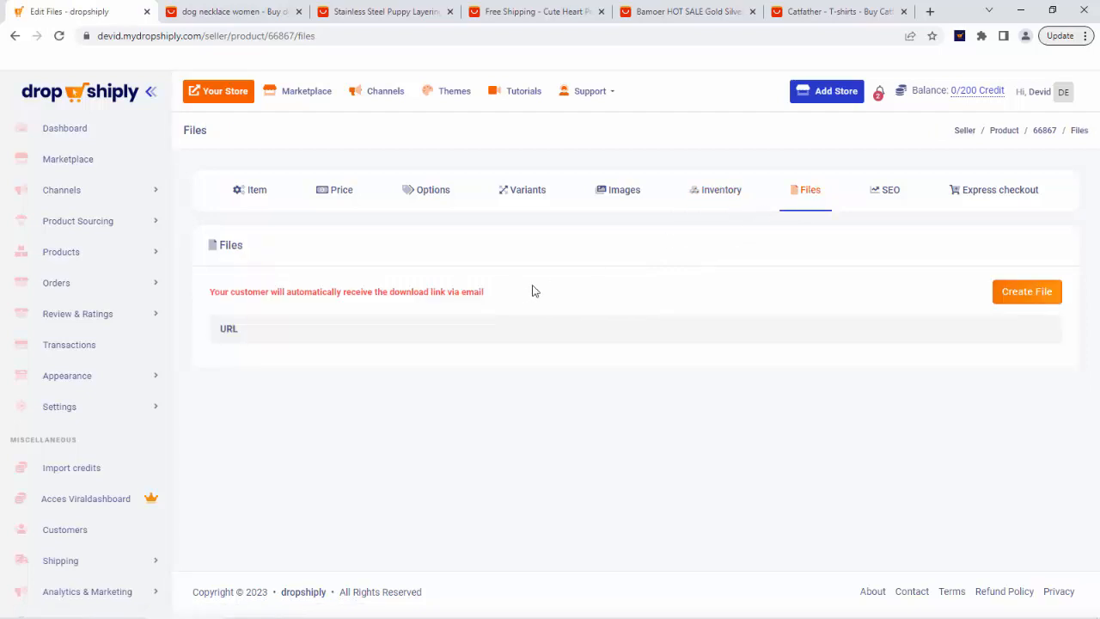
left_click(899, 189)
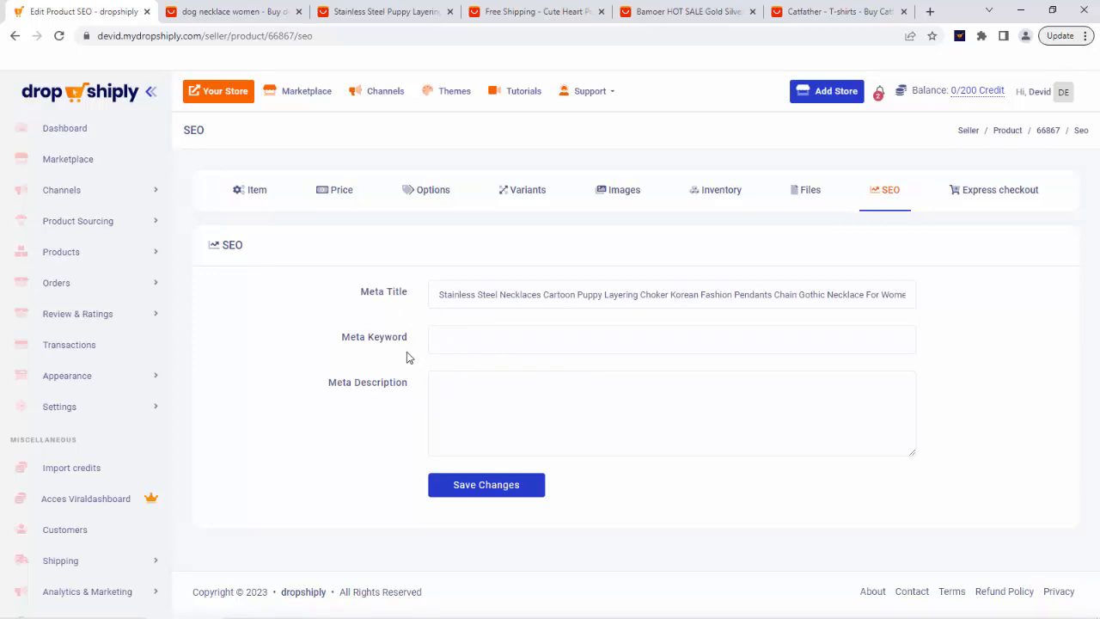
left_click(1012, 196)
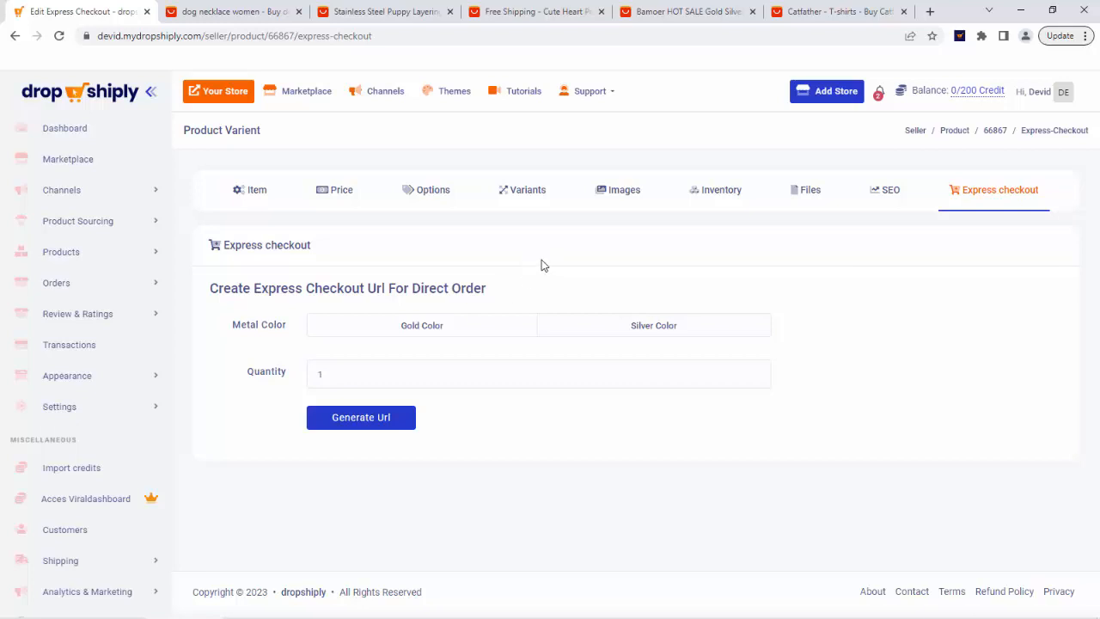
left_click(262, 191)
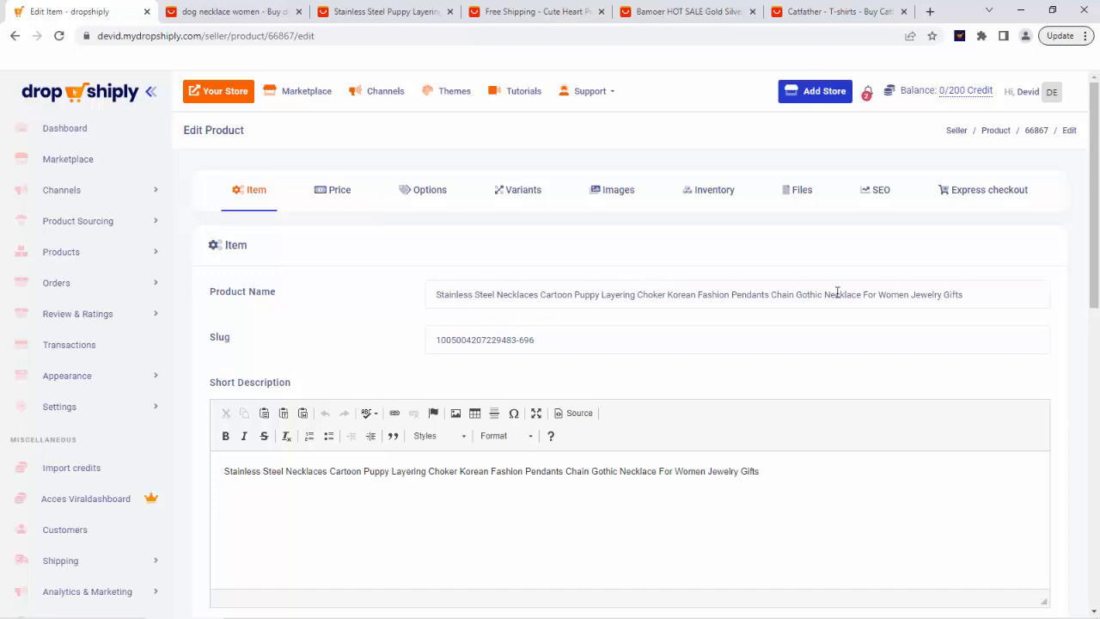
Rename the product as cuddly dog necklace.
left_click_drag(971, 296, 375, 302)
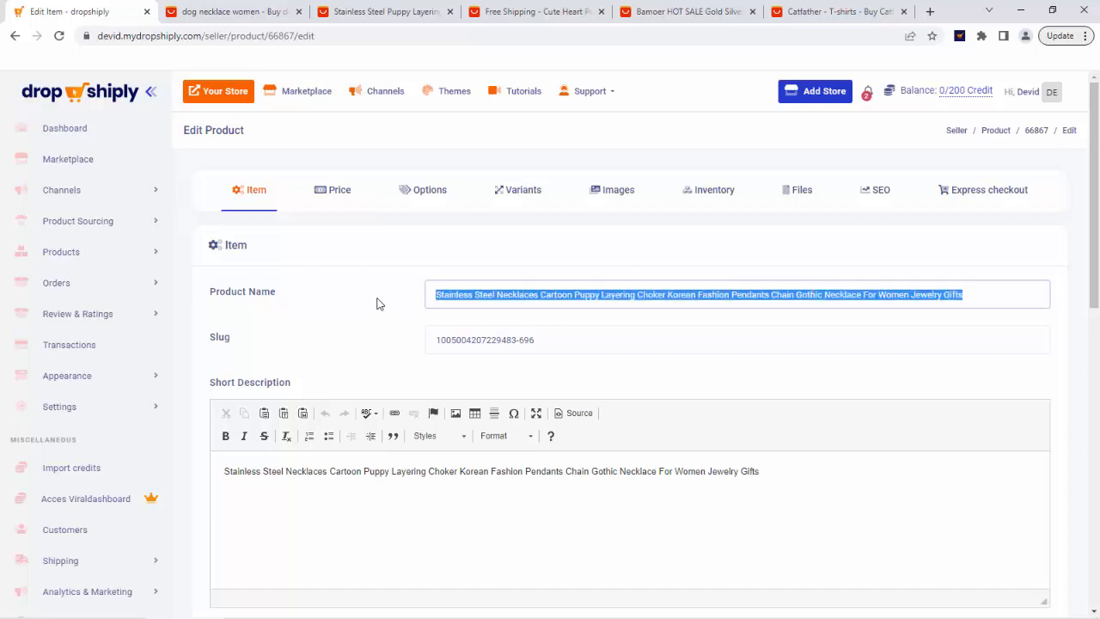
type("cuddly")
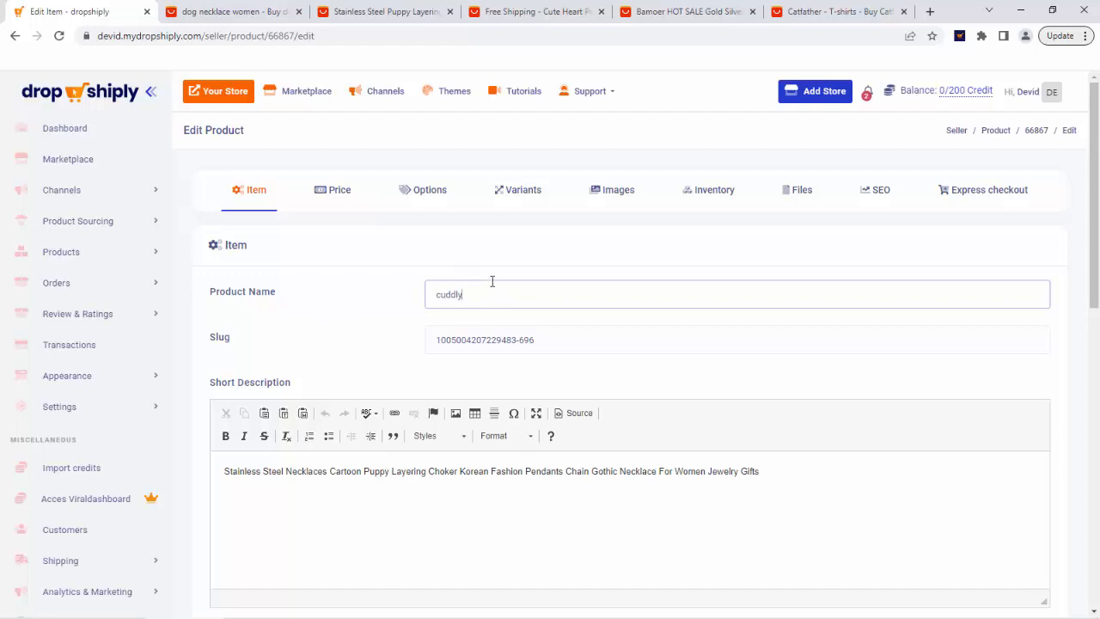
type("necklace")
Replace the short description with "Don't you just love cuddling your dog".
scroll(292, 335, "down", 3)
scroll(283, 303, "down", 1)
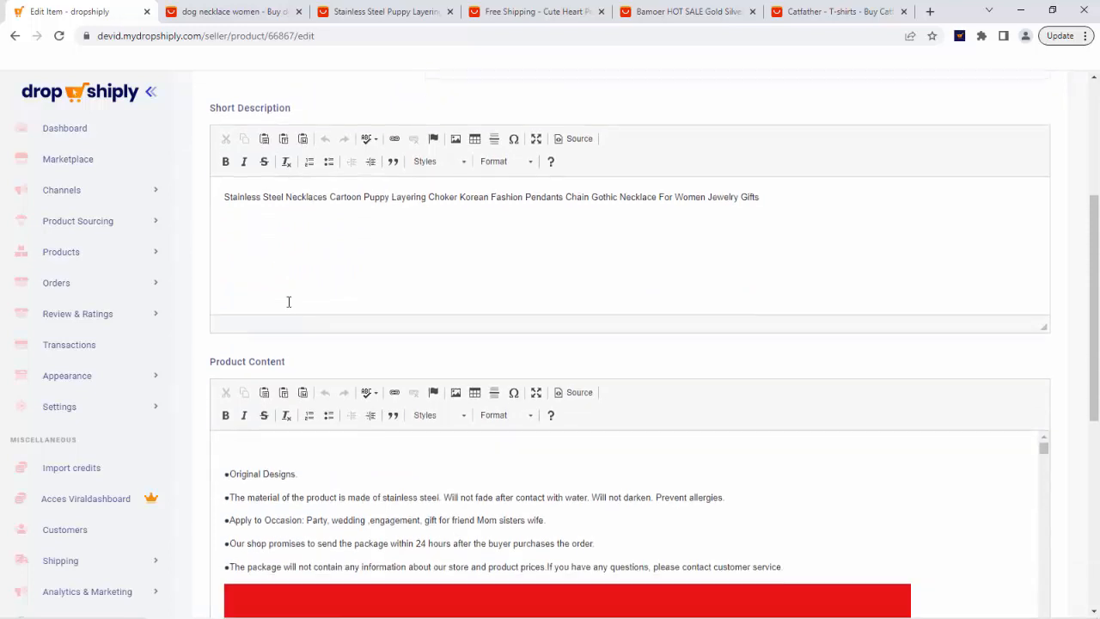
scroll(335, 342, "up", 2)
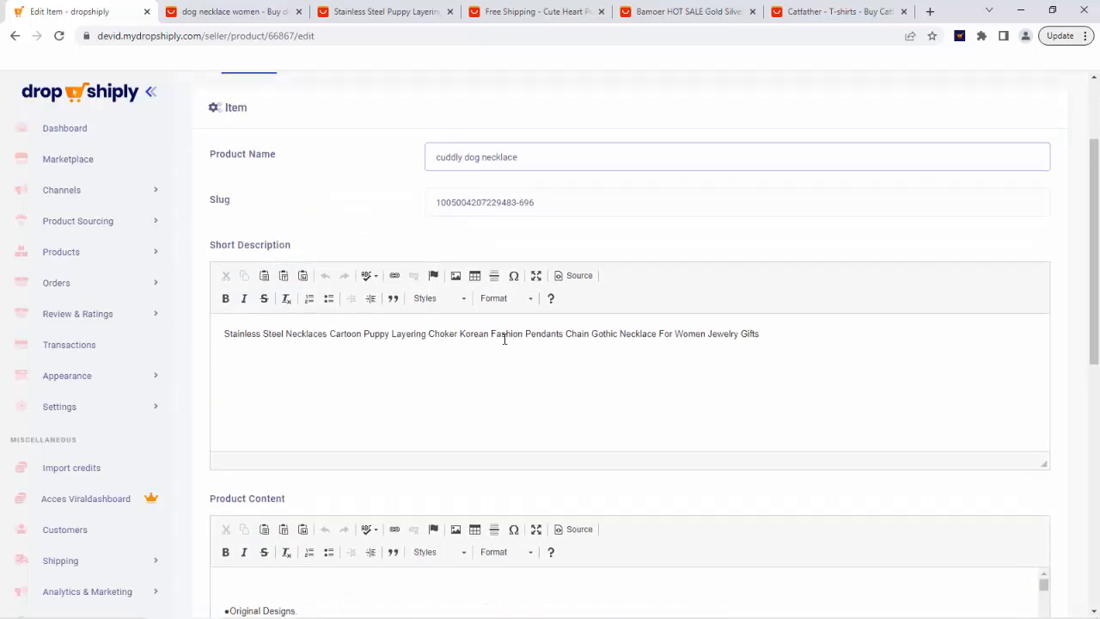
left_click_drag(769, 341, 217, 325)
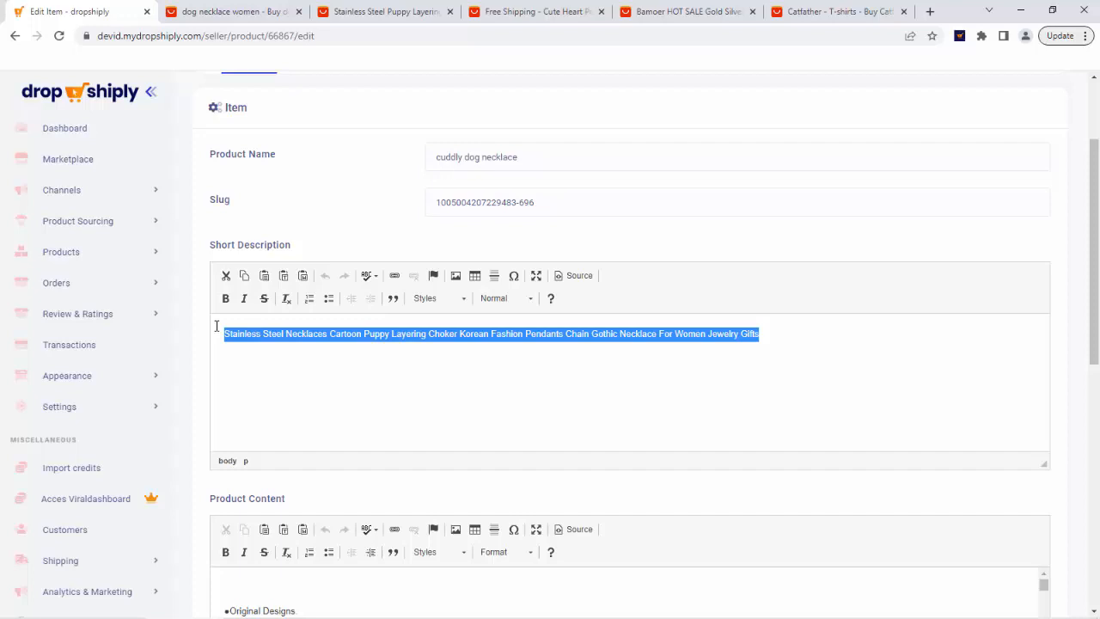
key("BackSpace")
type("D")
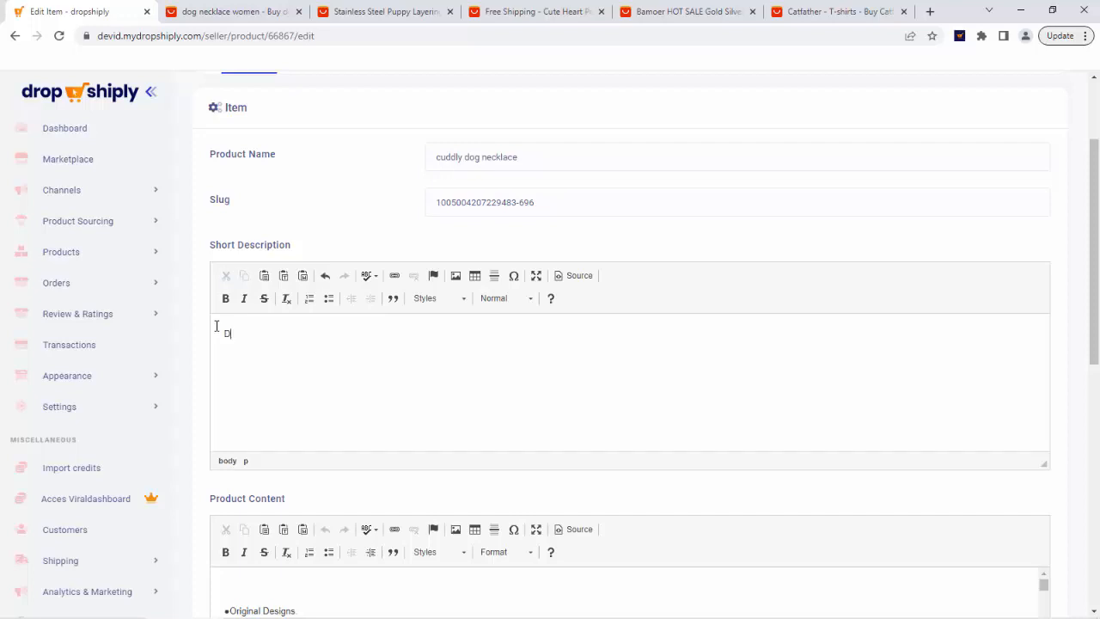
type("on't you just love cuddling your dog")
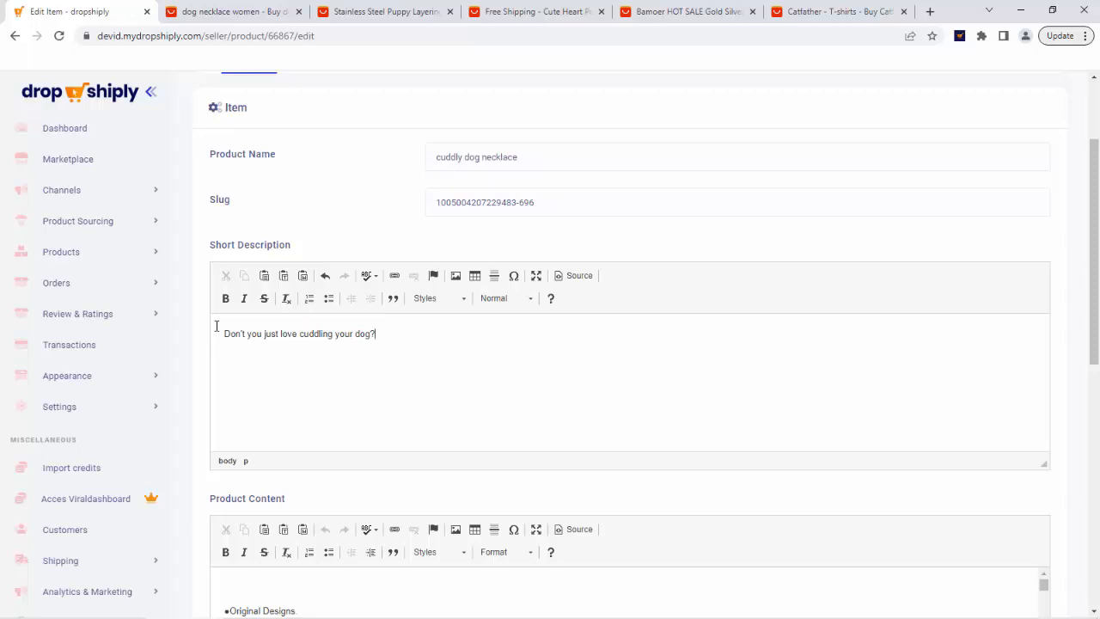
type("? Now you can do it whenever you go b")
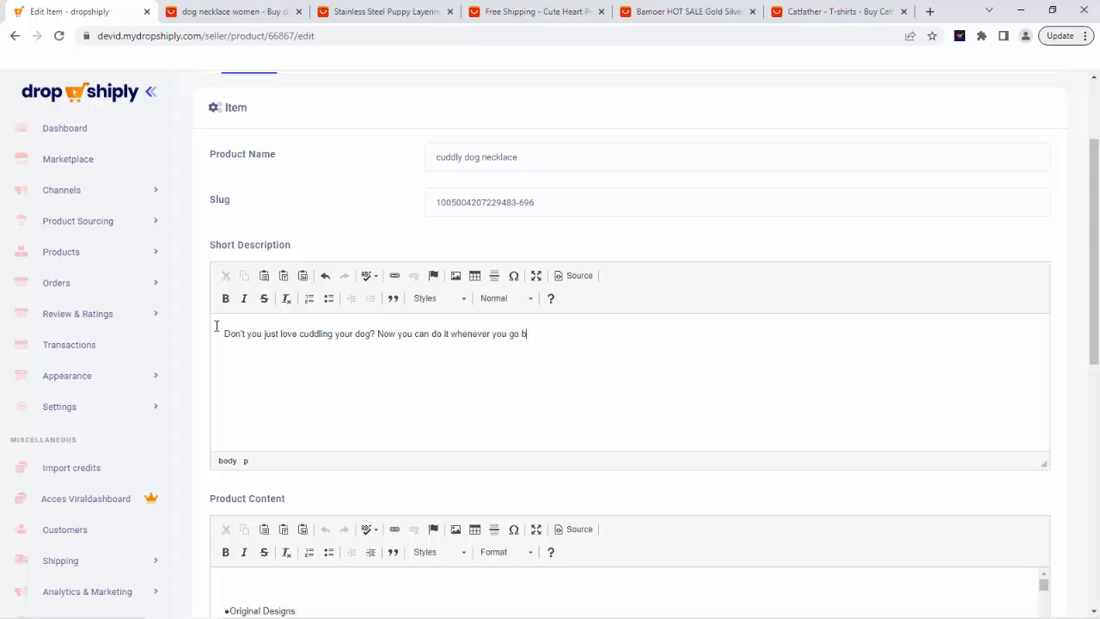
type("y carrying this beauty on your neck")
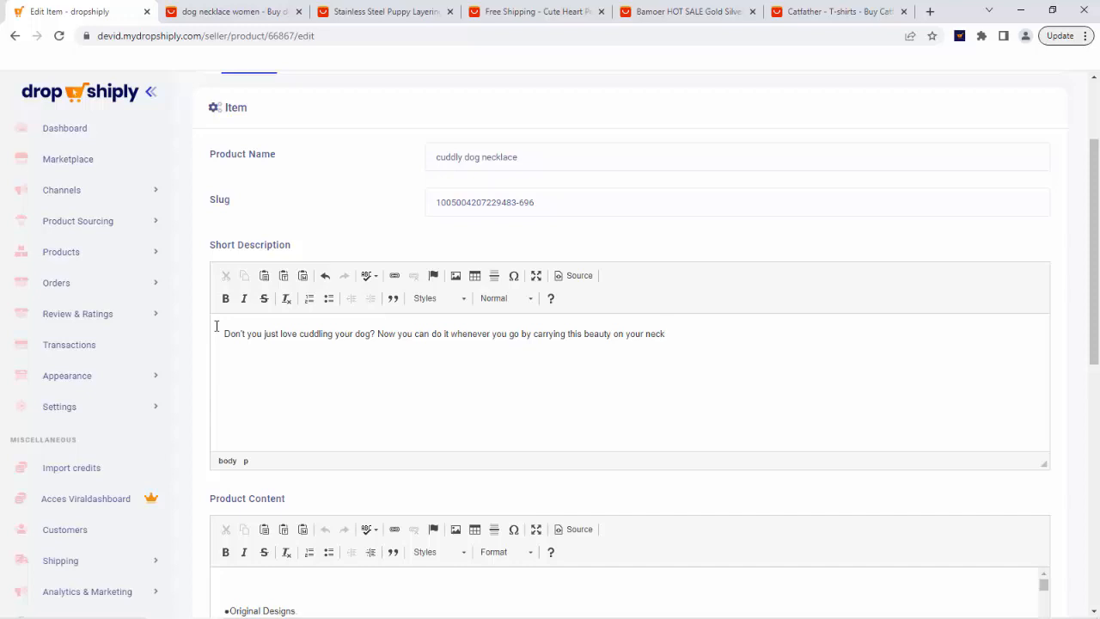
Extend the short description with "? Now you can do it whenever you go by carrying this beauty on your neck to show your dog pride and love.".
type("to show your dog pride and love.")
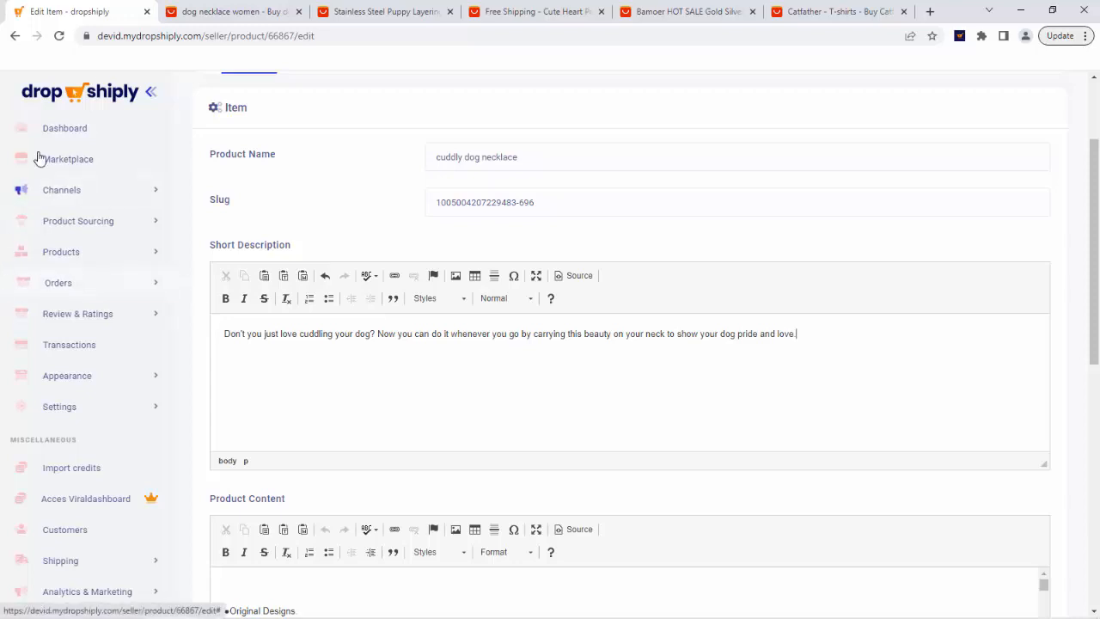
Scroll through the Product Content text and images of the listing.
scroll(335, 378, "down", 3)
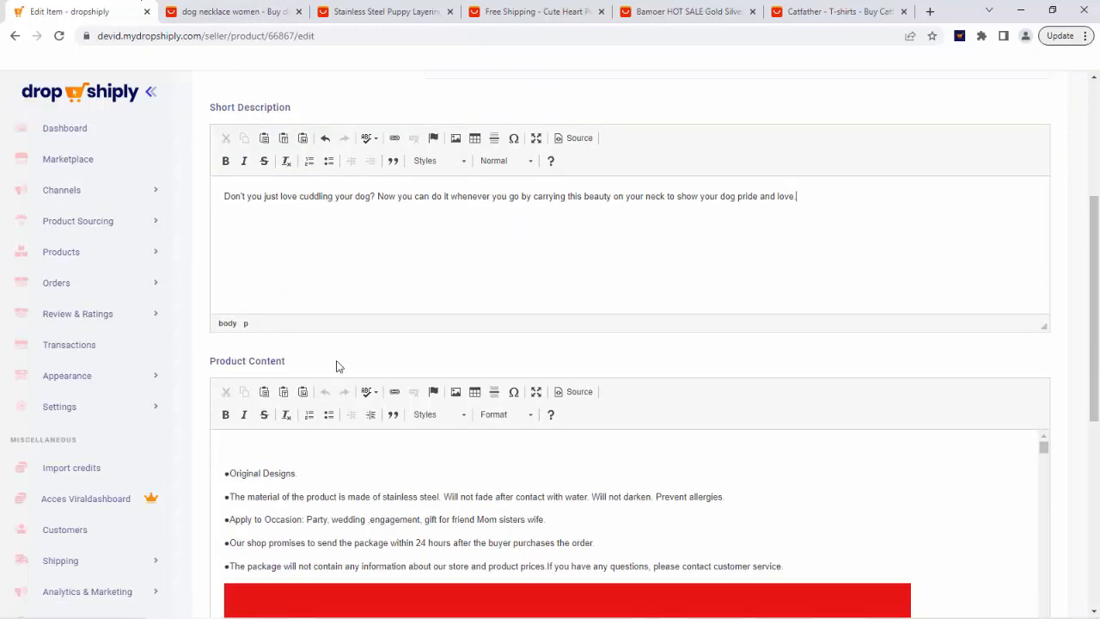
scroll(340, 297, "down", 2)
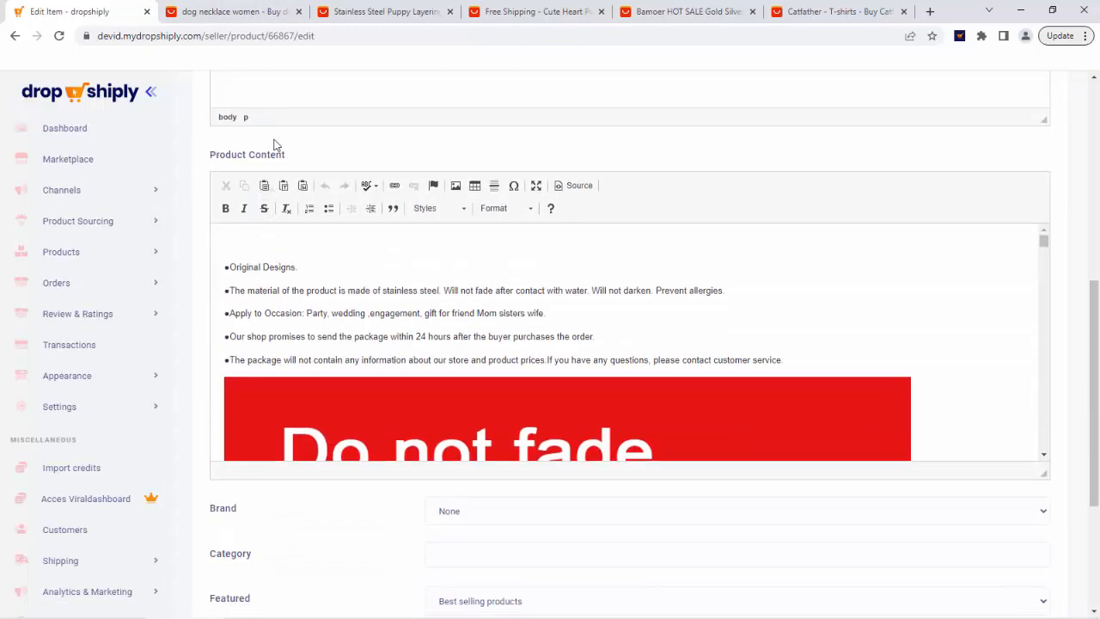
scroll(270, 287, "down", 2)
scroll(290, 270, "up", 2)
scroll(364, 332, "down", 9)
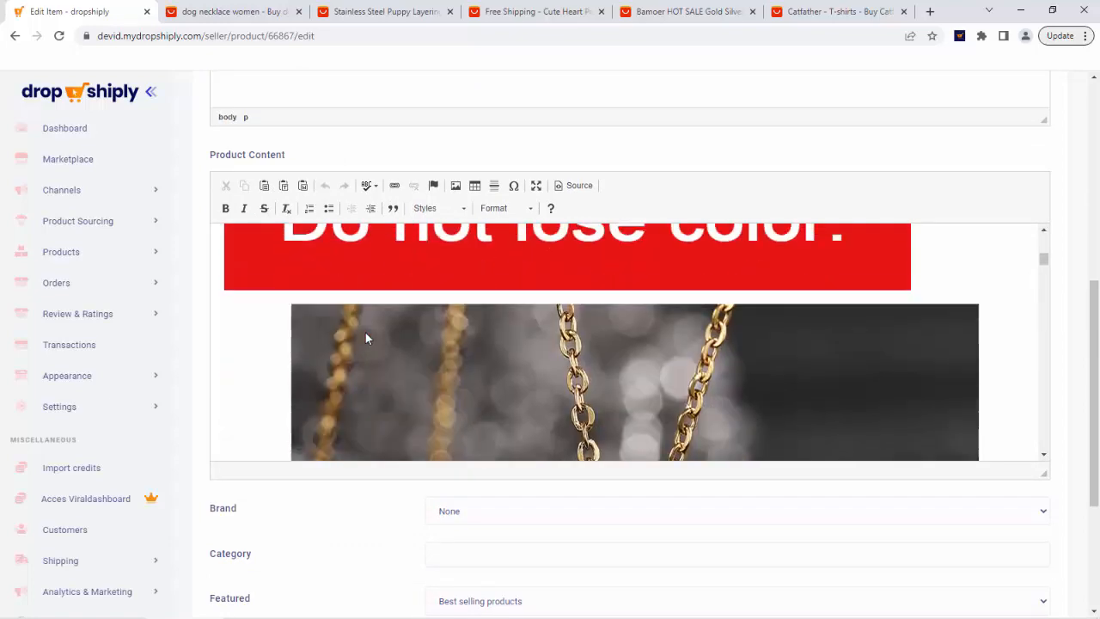
scroll(404, 309, "down", 3)
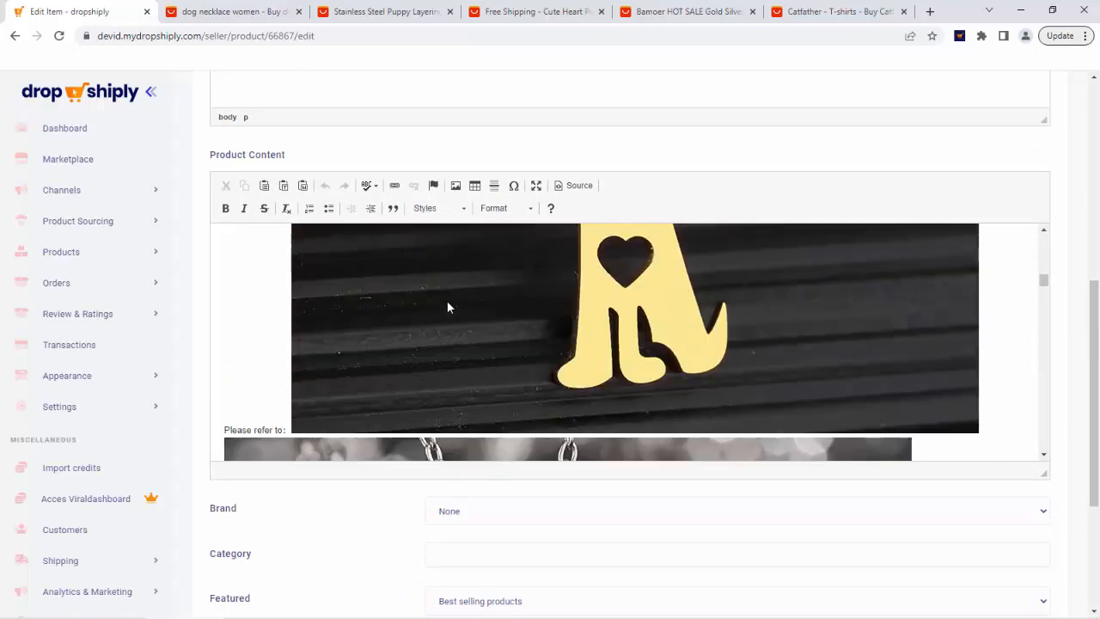
scroll(528, 306, "down", 10)
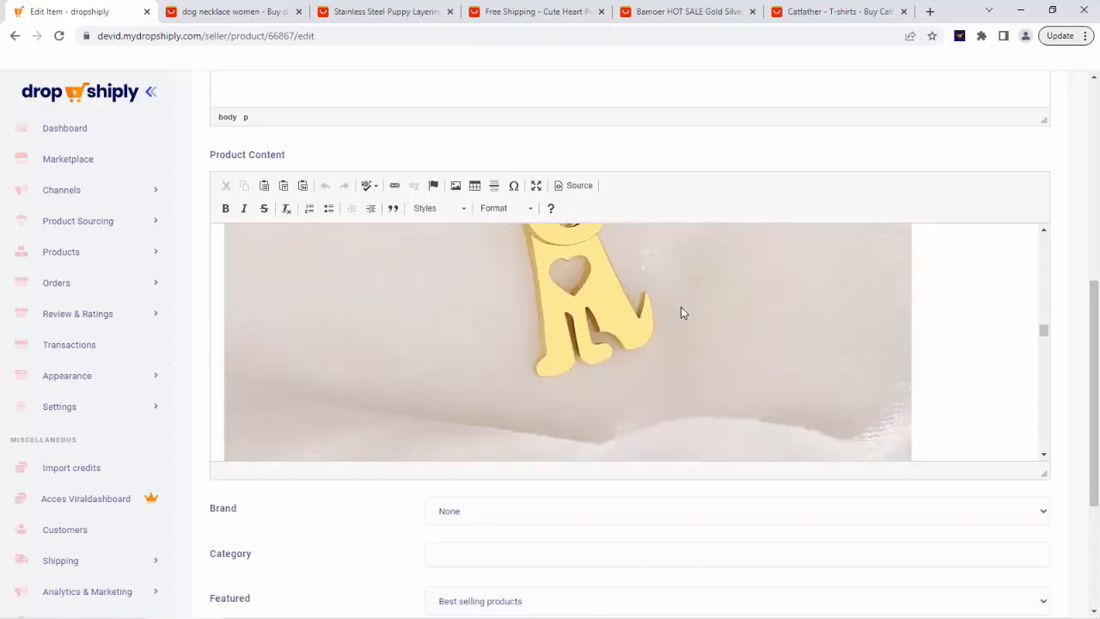
left_click_drag(1042, 343, 999, 236)
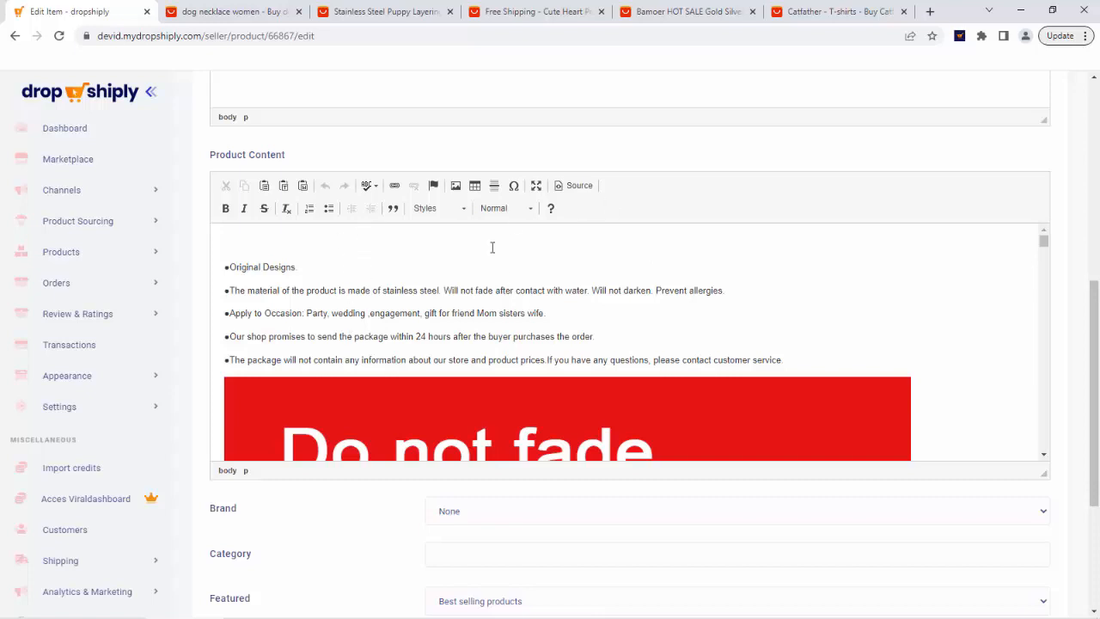
Save the changes to the product listing.
scroll(541, 455, "down", 3)
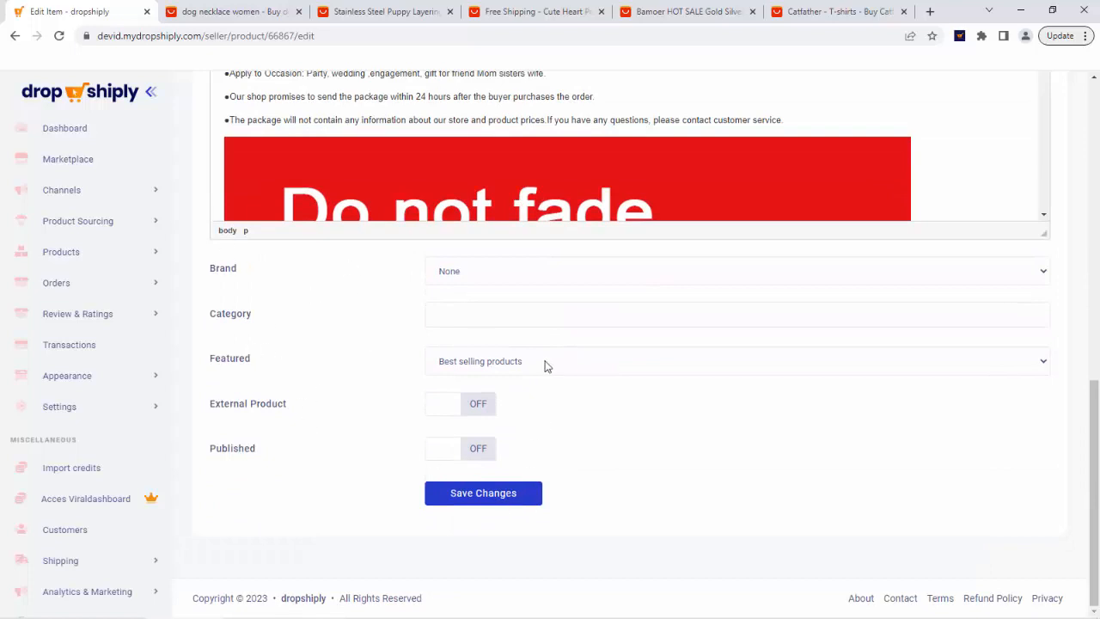
left_click(457, 281)
left_click(384, 289)
left_click(495, 499)
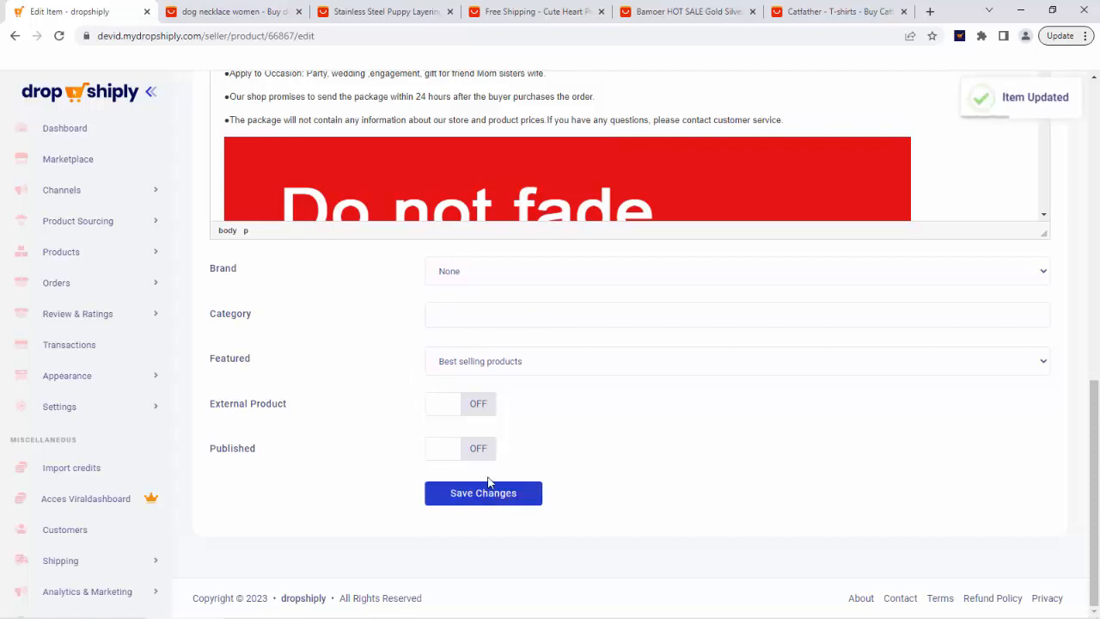
Publish the cuddly dog necklace from the products Import List using the Publish Now action.
scroll(277, 326, "up", 5)
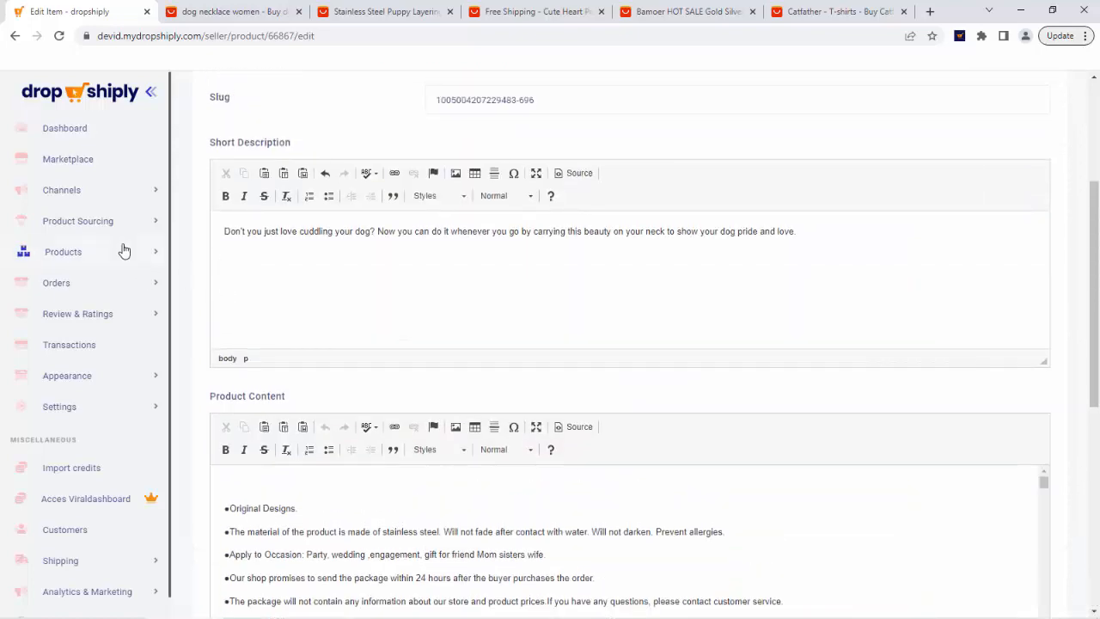
left_click(124, 252)
left_click(96, 294)
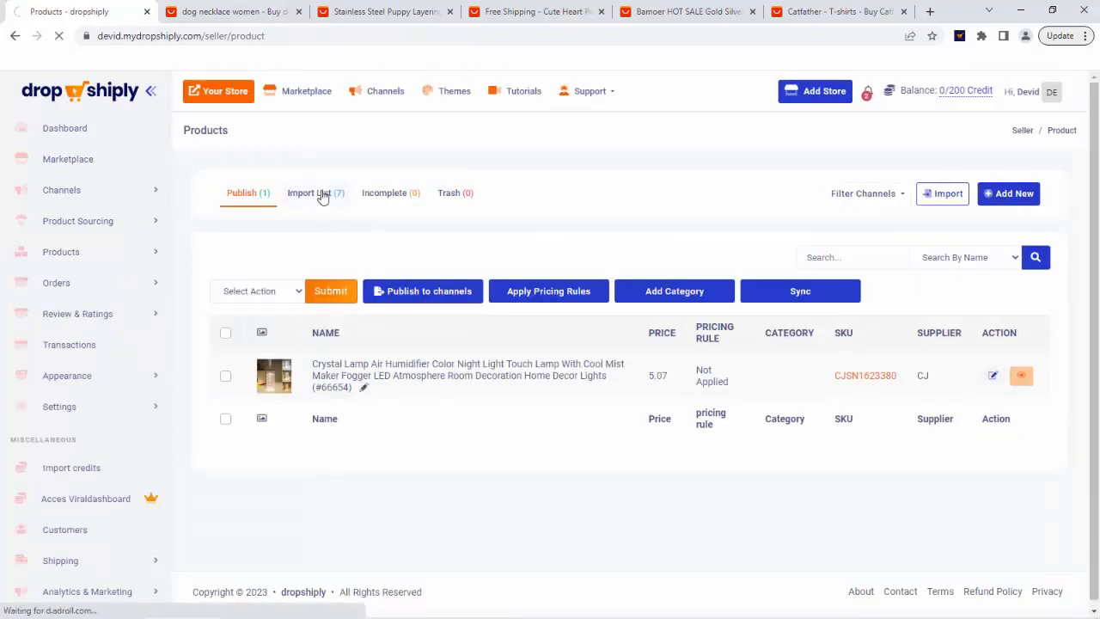
left_click(322, 197)
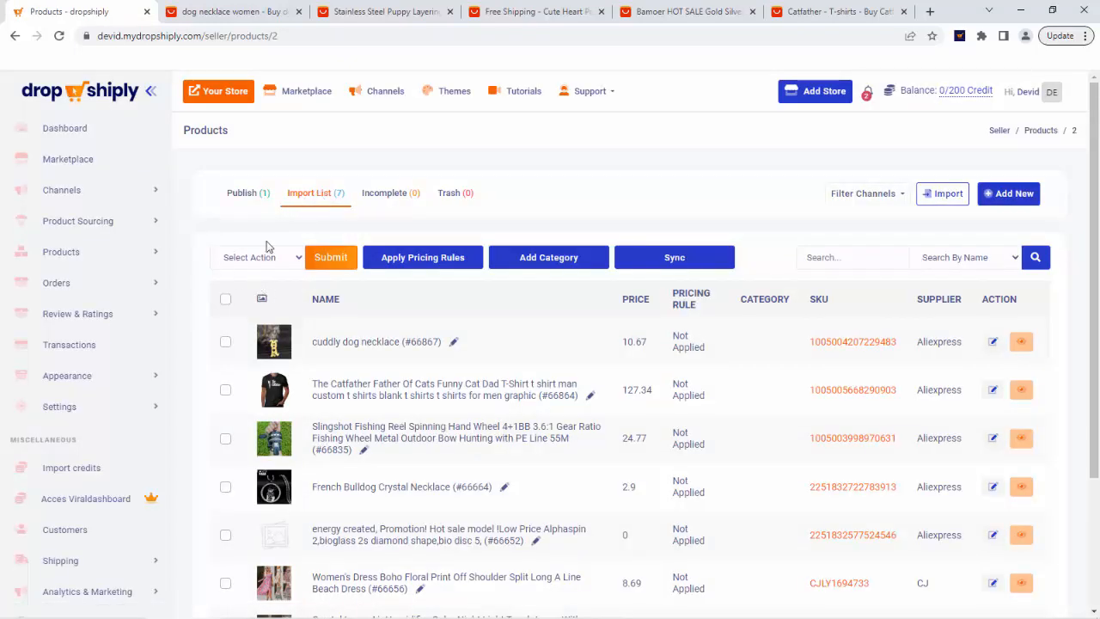
left_click(303, 258)
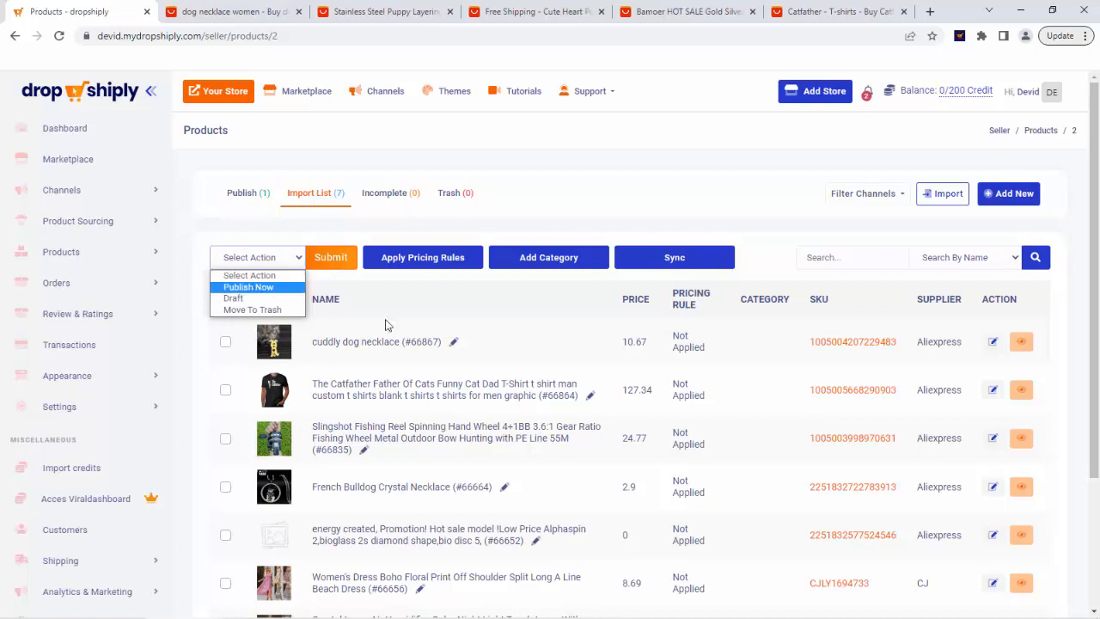
left_click(258, 344)
left_click(225, 342)
left_click(296, 259)
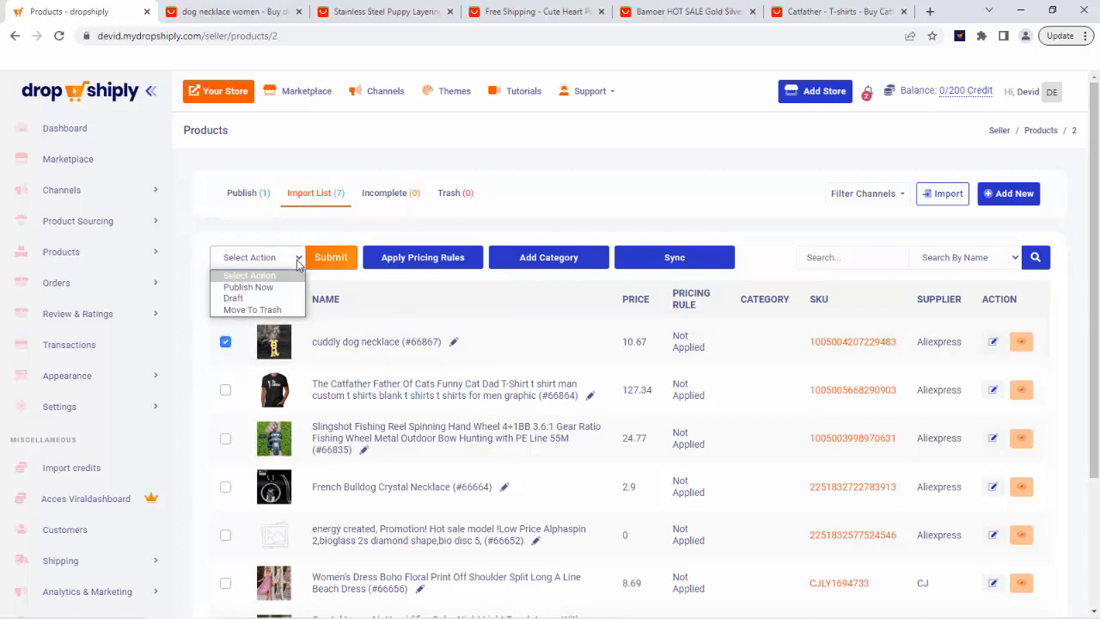
left_click(276, 291)
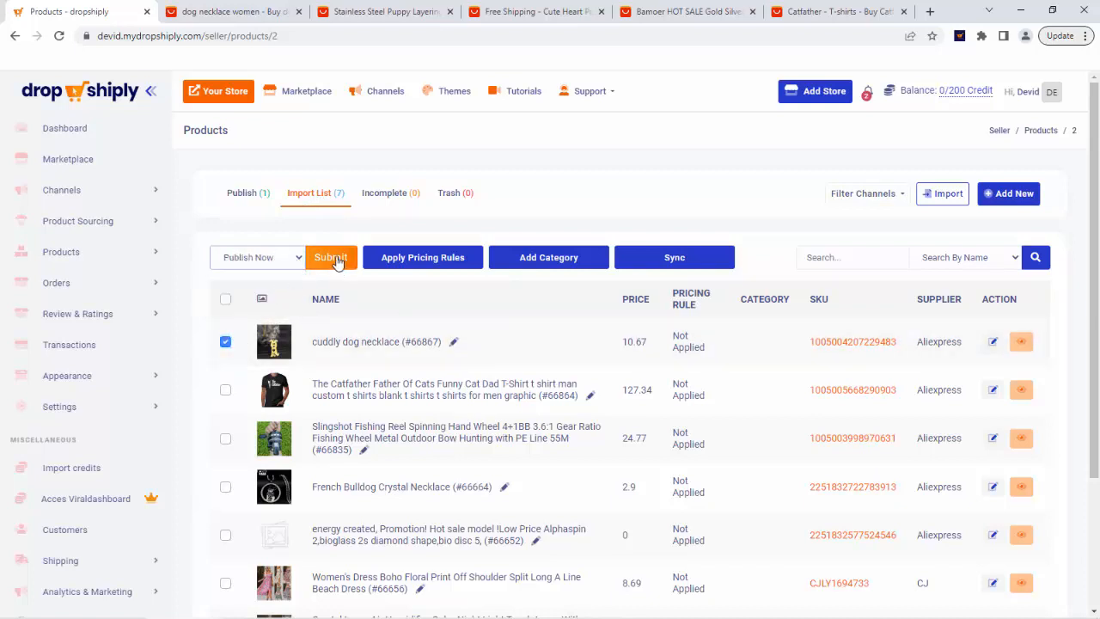
left_click(336, 260)
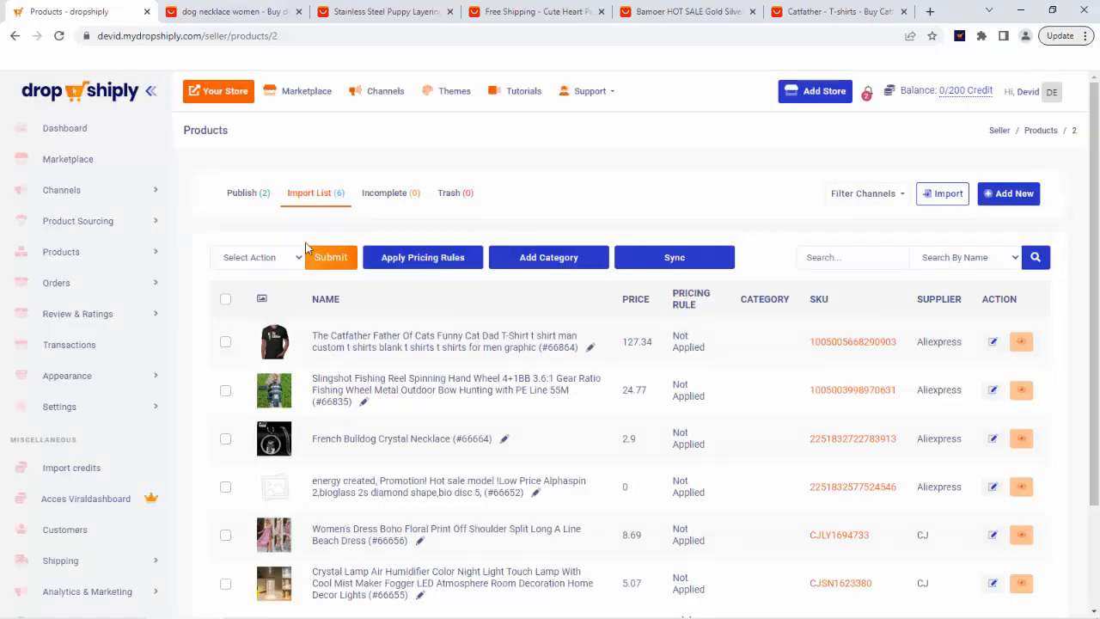
Select the cuddly dog necklace among the published products and check the channel filter options.
left_click(250, 196)
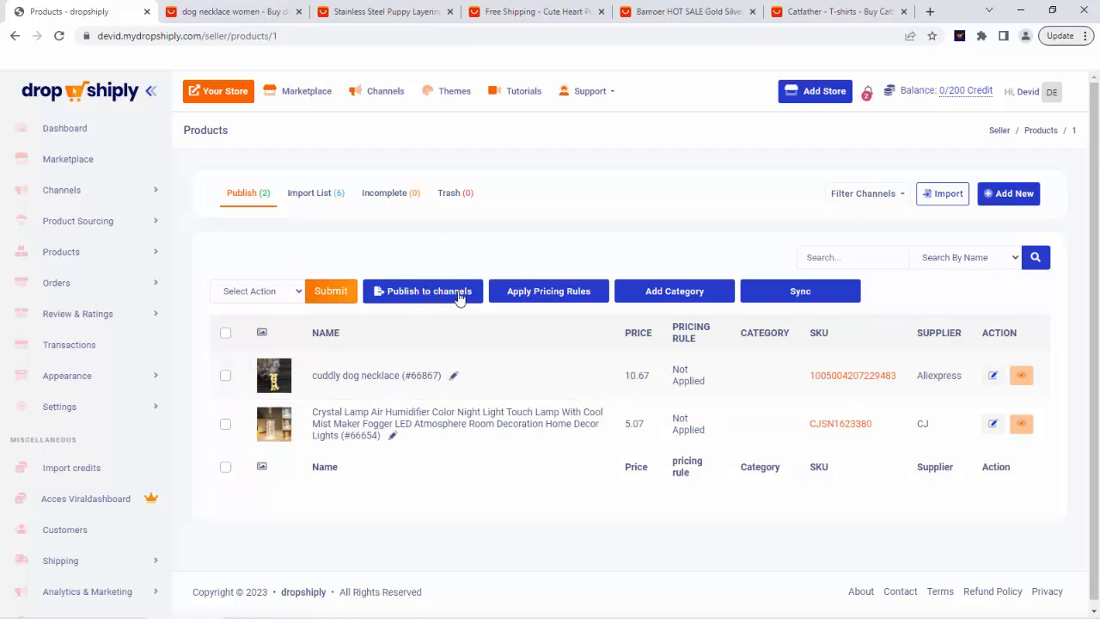
left_click(225, 374)
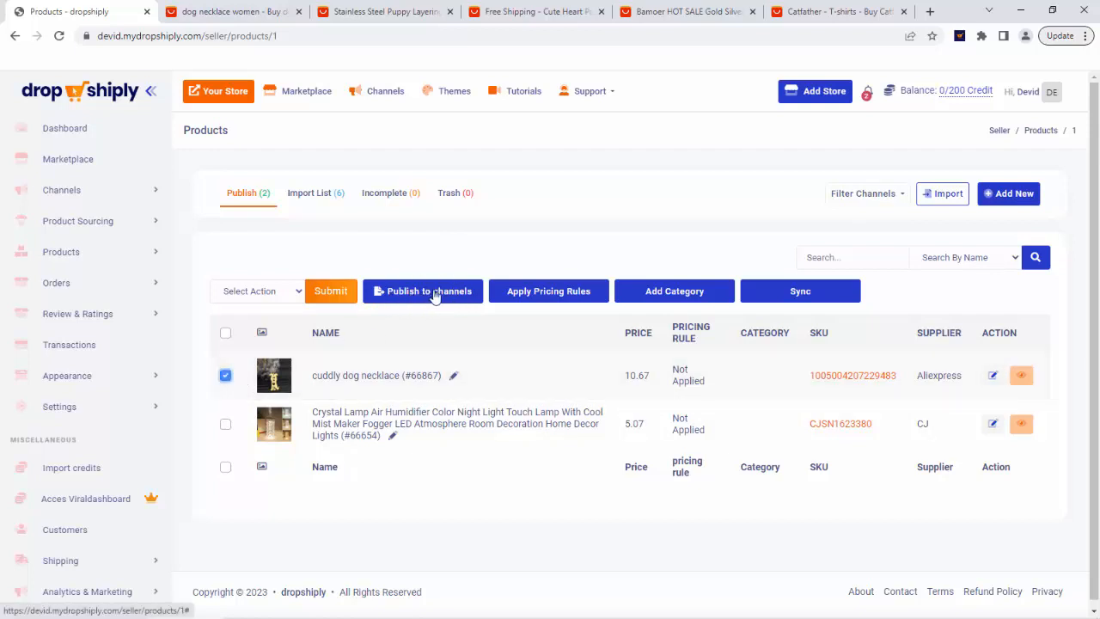
left_click(900, 194)
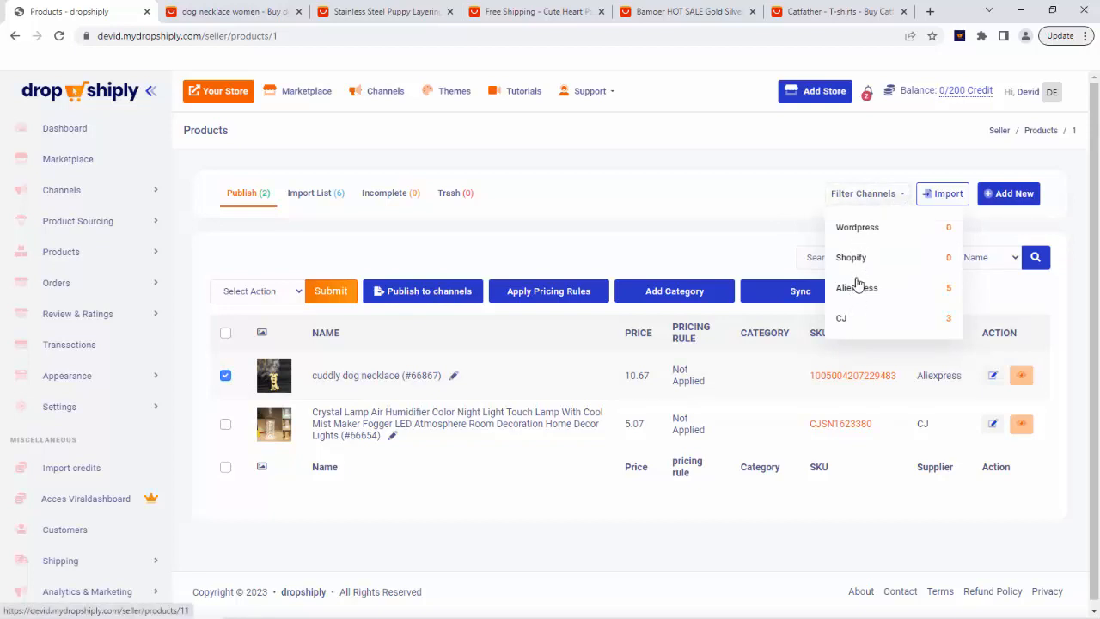
left_click(513, 263)
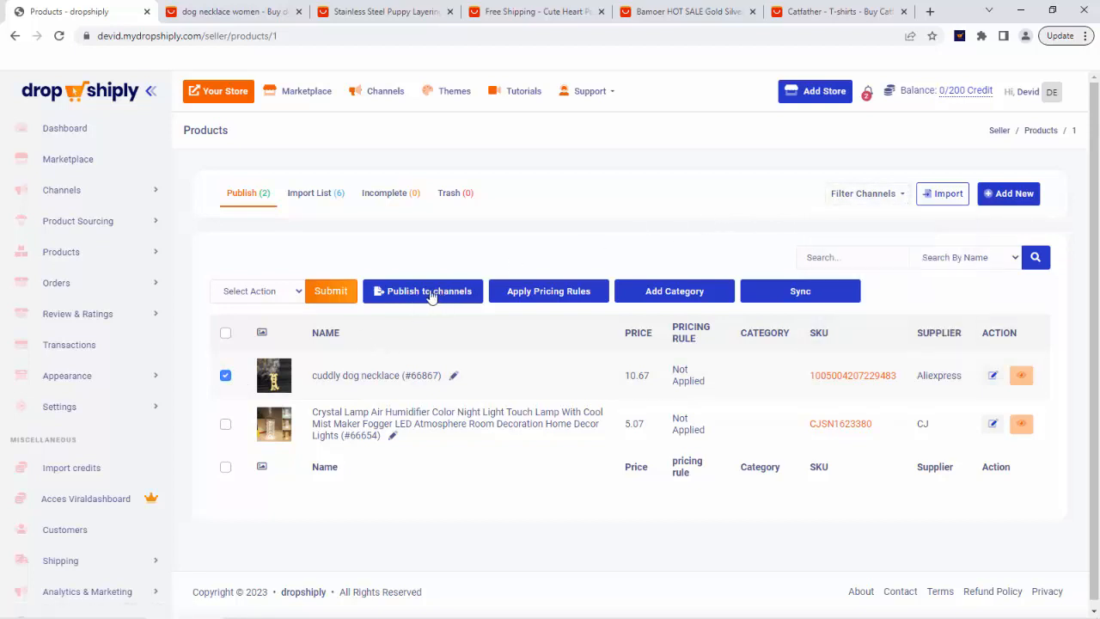